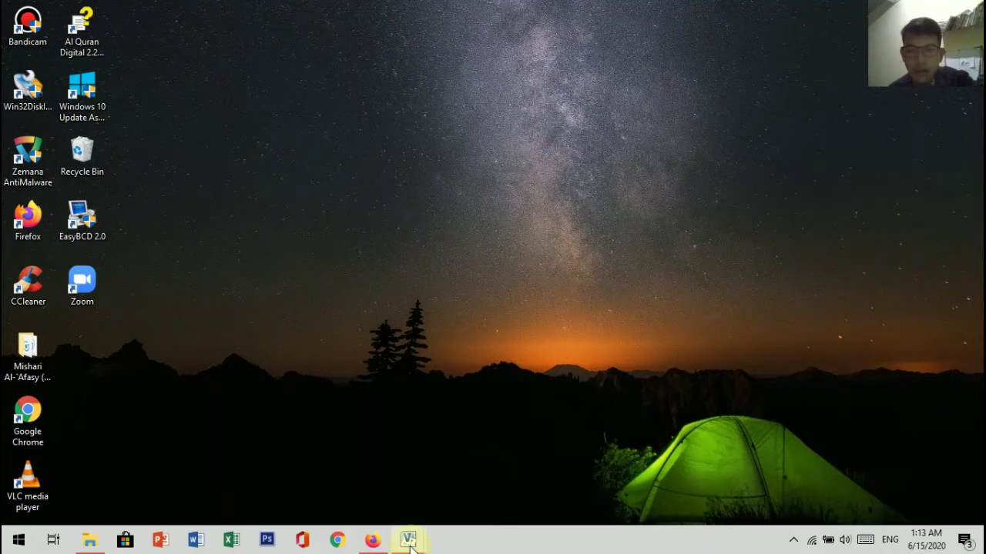
# Step: Switch to Microsoft Visio and create a new drawing from the Basic Flowchart (US units) template
pyautogui.click(408, 542)
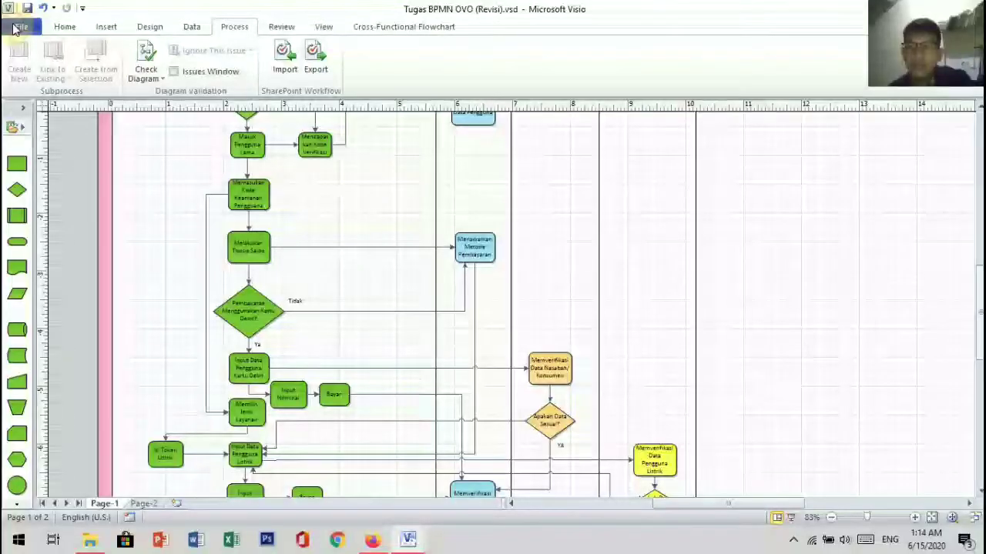
pyautogui.click(40, 196)
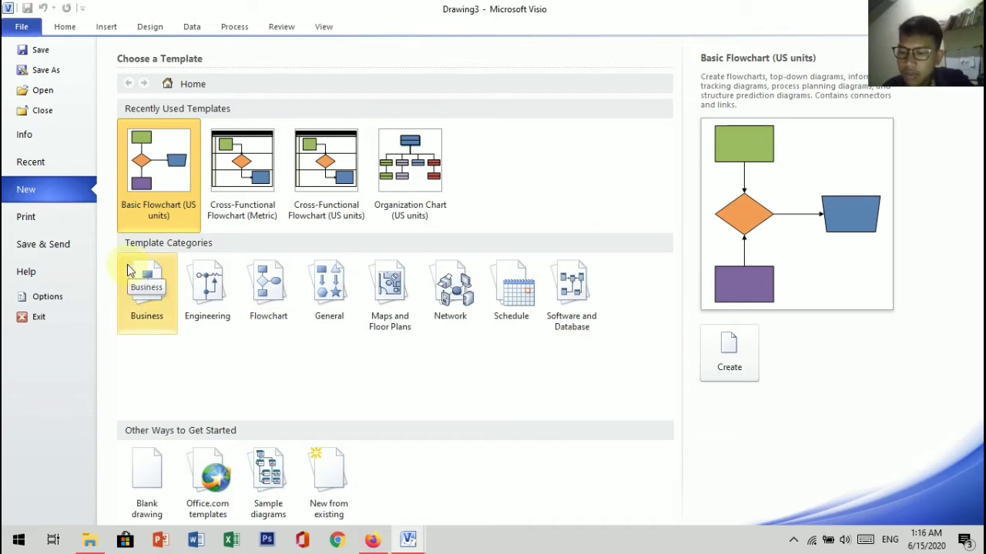
pyautogui.click(150, 308)
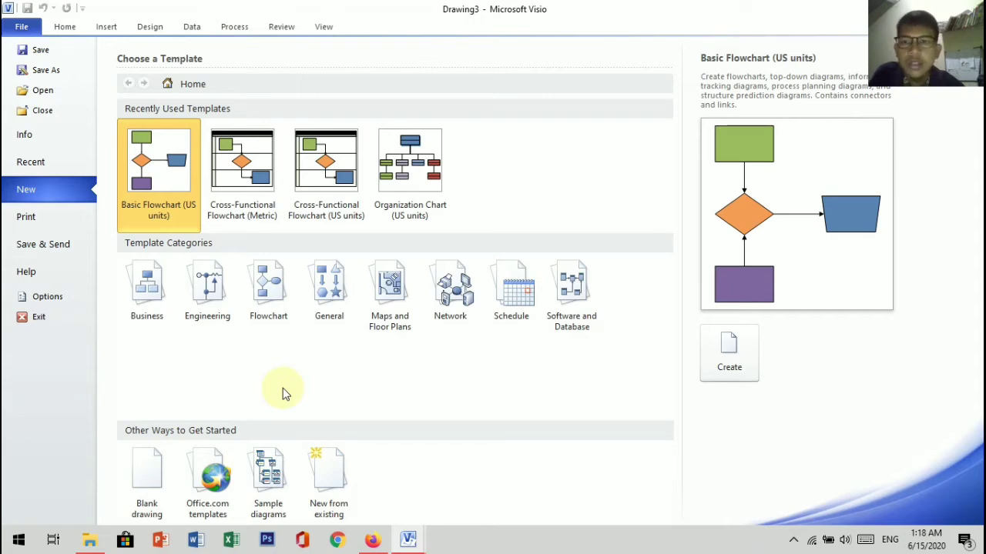
pyautogui.doubleClick(167, 181)
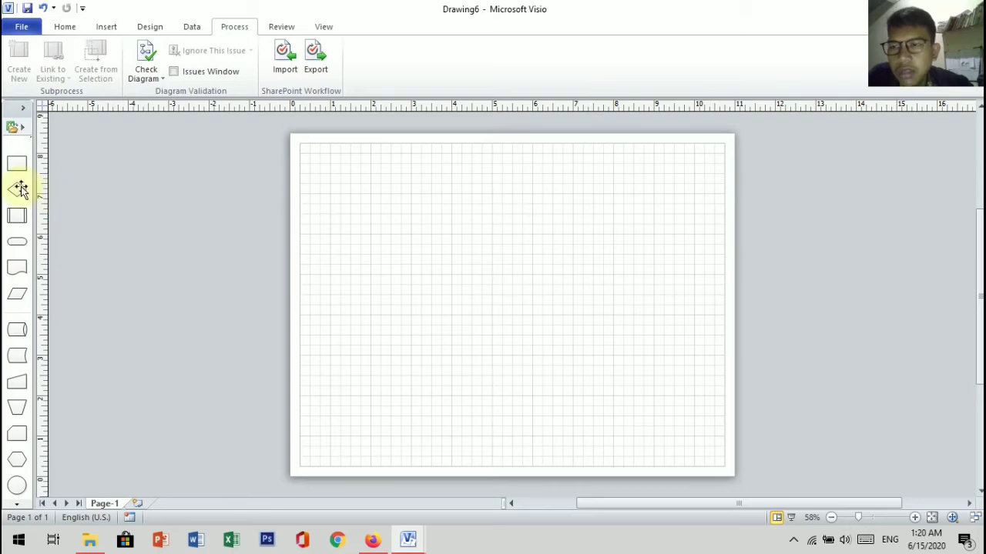
# Step: Place a Start/End shape near the upper middle of the page and label it "Kelapa Muda"
pyautogui.moveTo(20, 189); pyautogui.dragTo(325, 192)
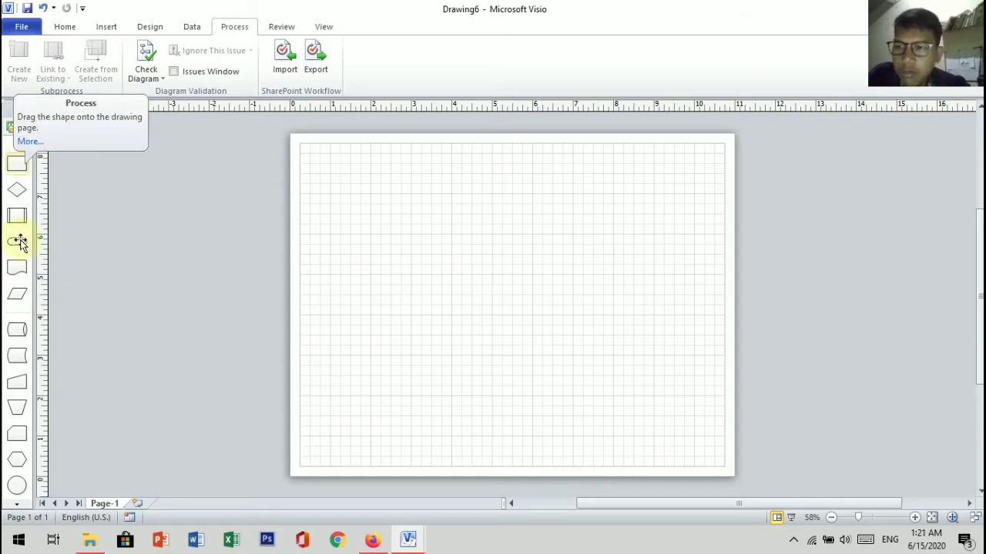
pyautogui.moveTo(269, 271); pyautogui.dragTo(497, 206)
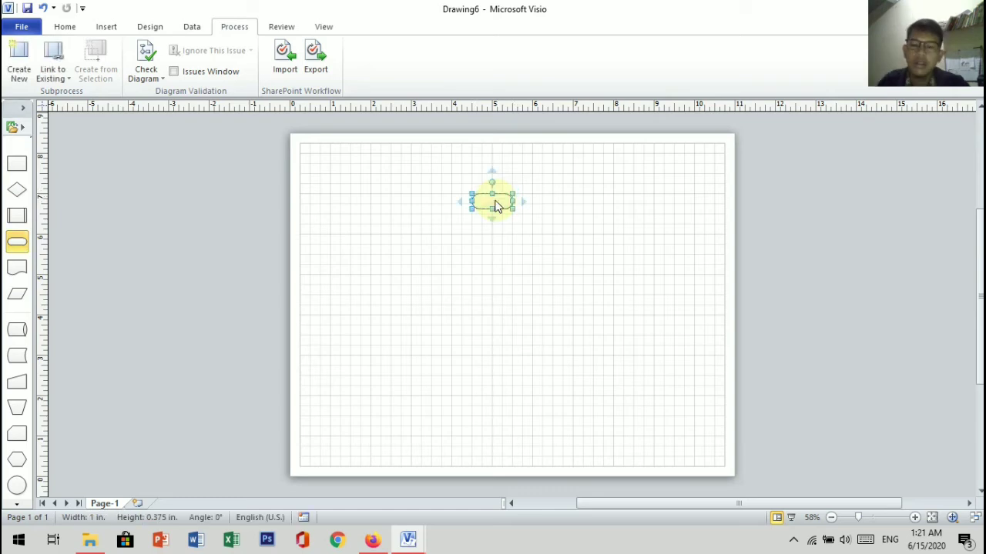
pyautogui.doubleClick(496, 207)
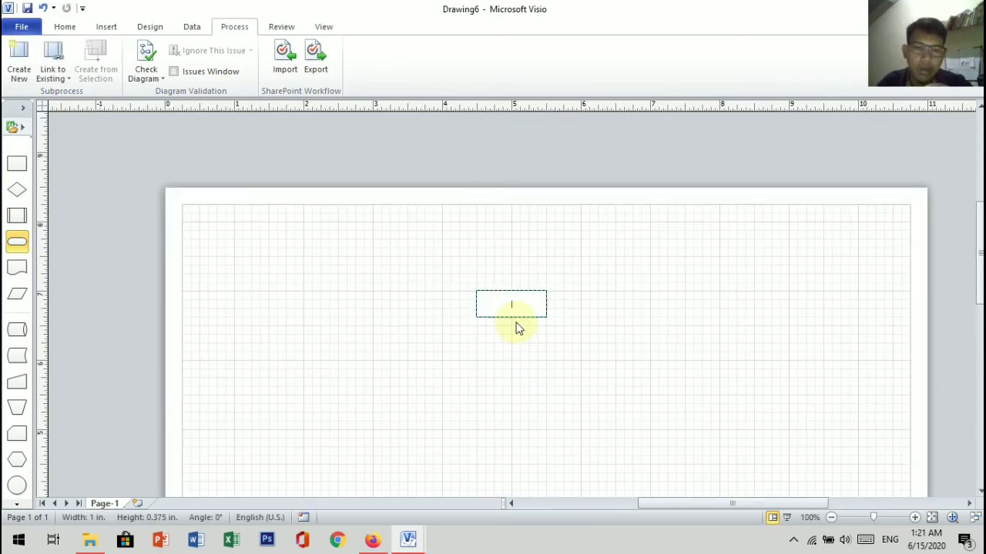
pyautogui.write('Kela')
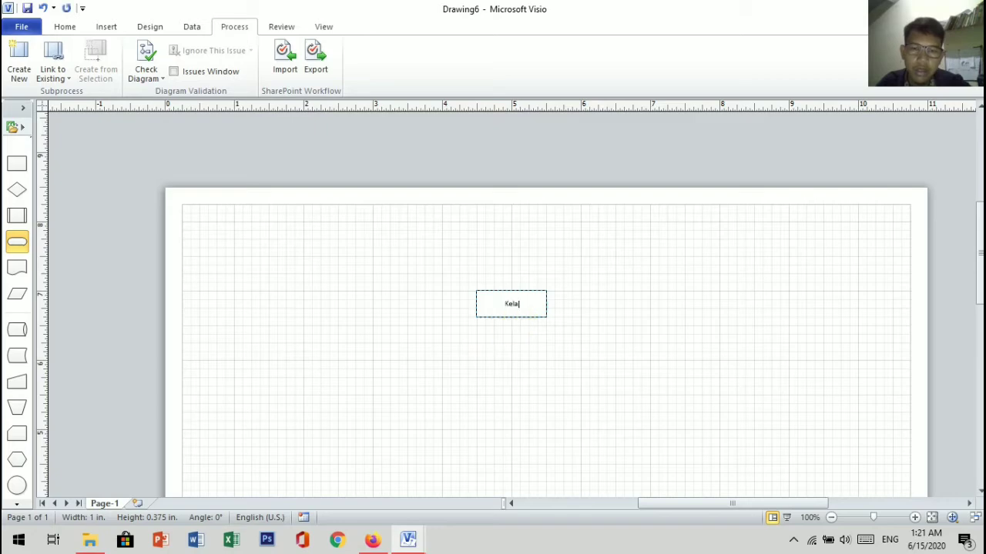
pyautogui.write('pa Muda')
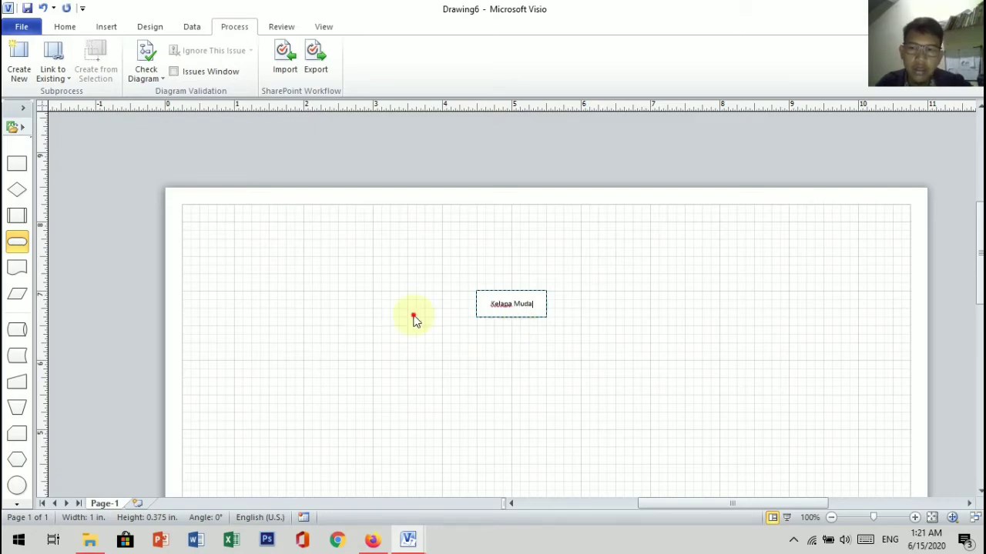
pyautogui.click(414, 318)
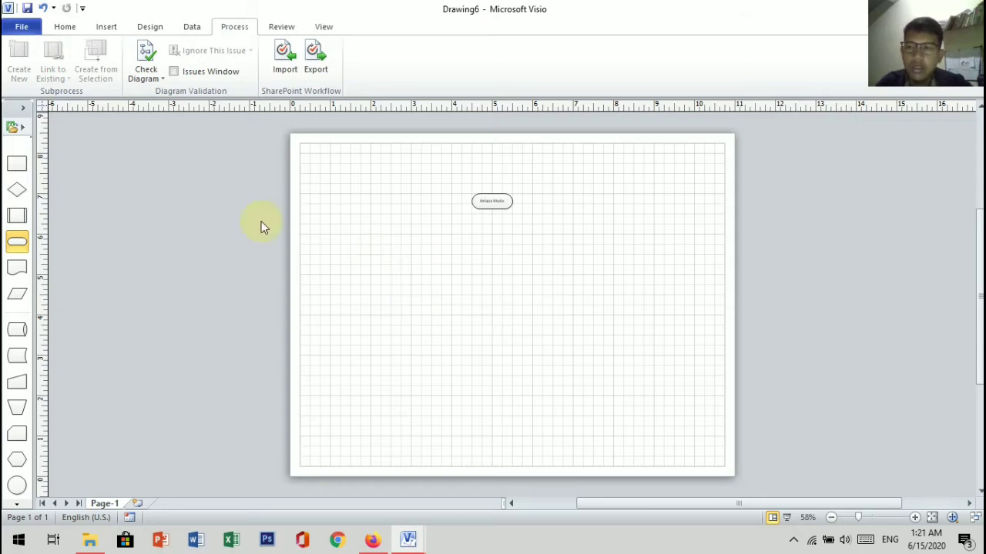
# Step: Add a Process shape directly below the Kelapa Muda shape and label it "Pencucian"
pyautogui.moveTo(21, 160); pyautogui.dragTo(438, 250)
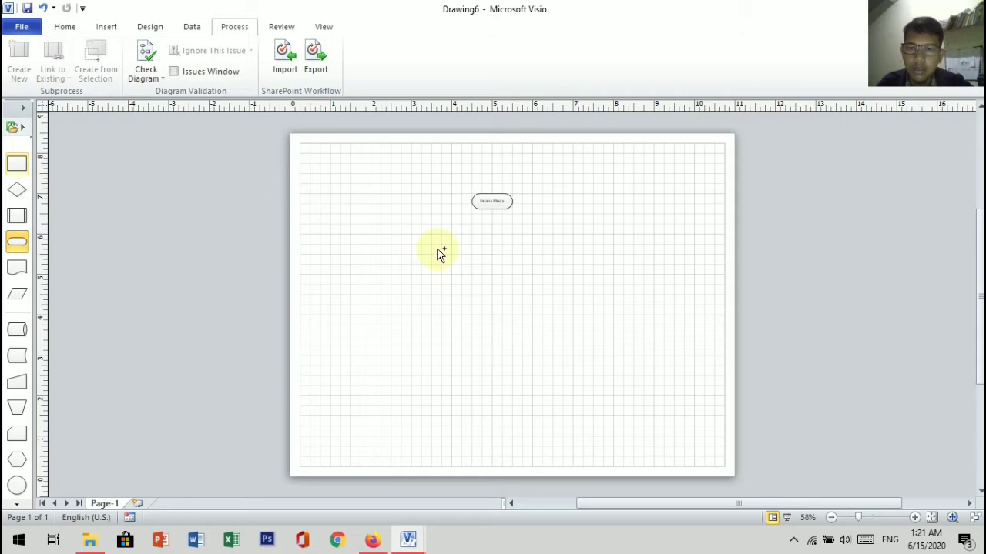
pyautogui.moveTo(438, 251); pyautogui.dragTo(493, 242)
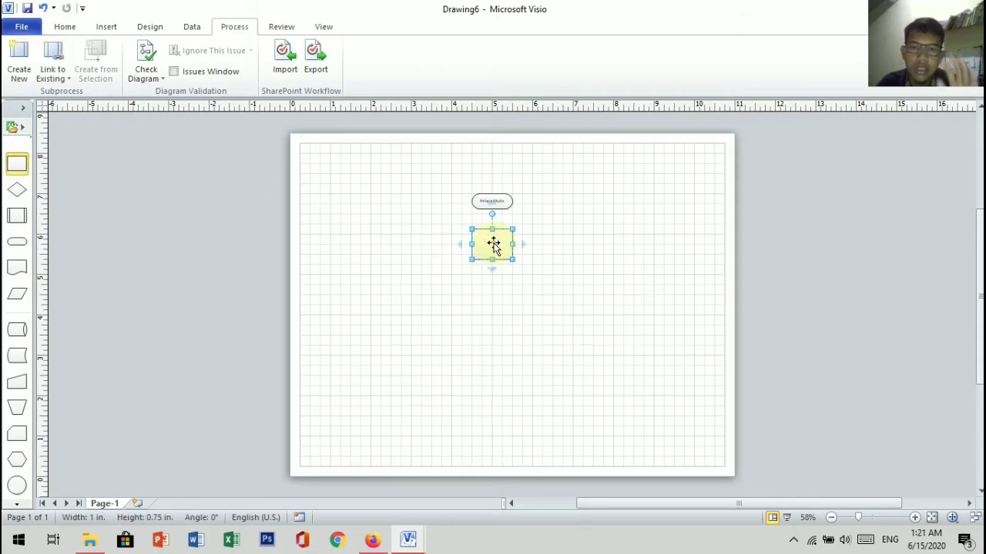
pyautogui.scroll(3, 496, 245)
pyautogui.write('Pencuc')
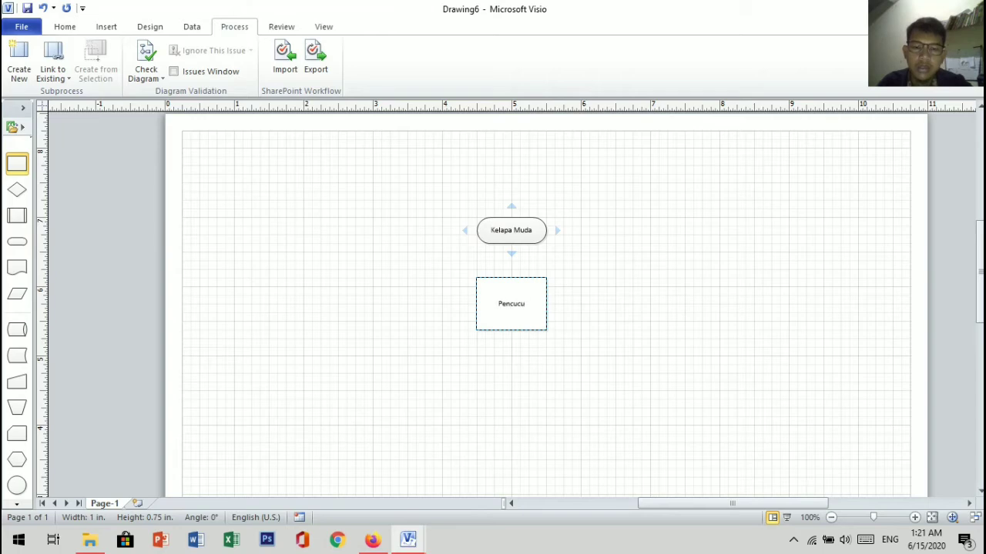
pyautogui.write('ian')
pyautogui.click(331, 223)
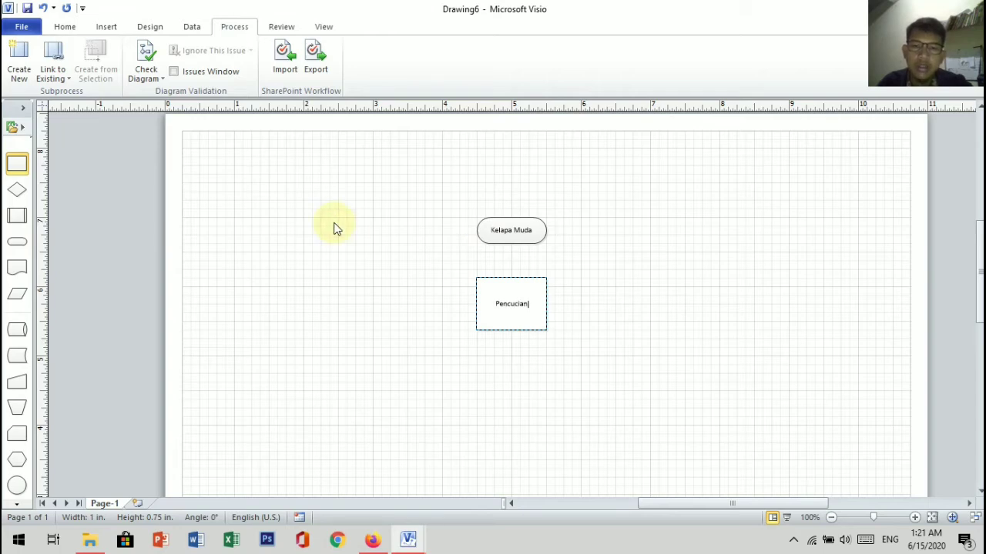
# Step: Add a Process shape directly below the Pencucian box and label it "Pemotongan"
pyautogui.scroll(-3, 333, 225)
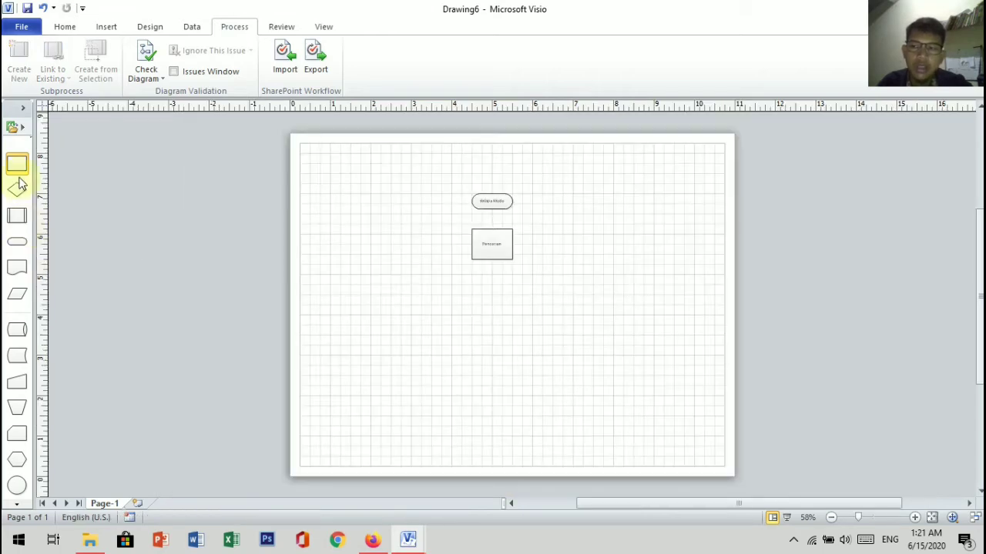
pyautogui.moveTo(18, 171); pyautogui.dragTo(497, 295)
pyautogui.doubleClick(492, 295)
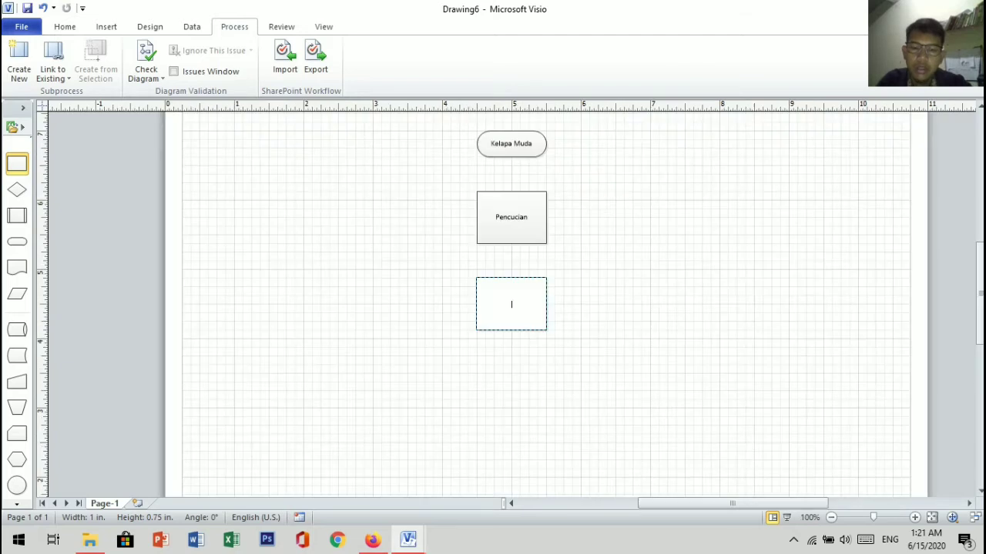
pyautogui.write('Pem')
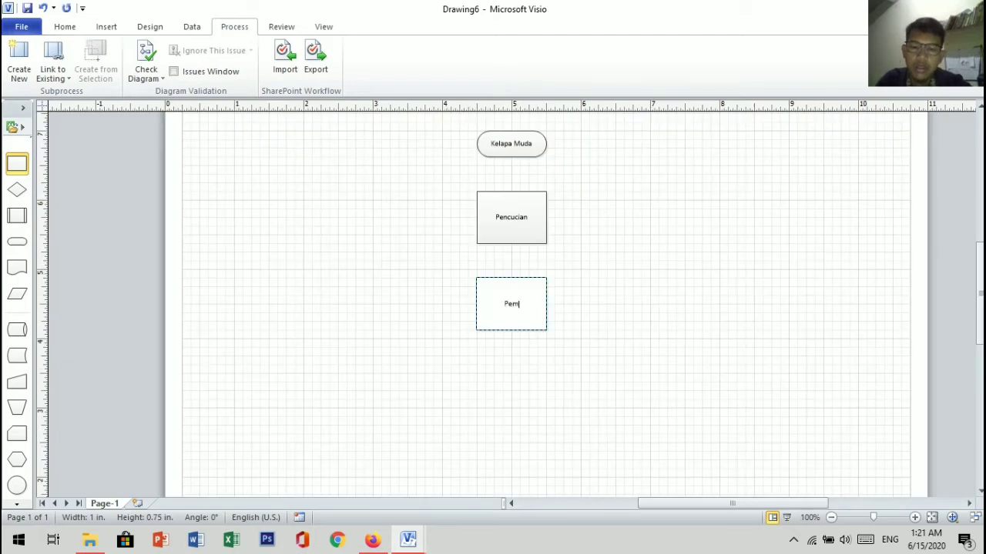
pyautogui.write('otongan')
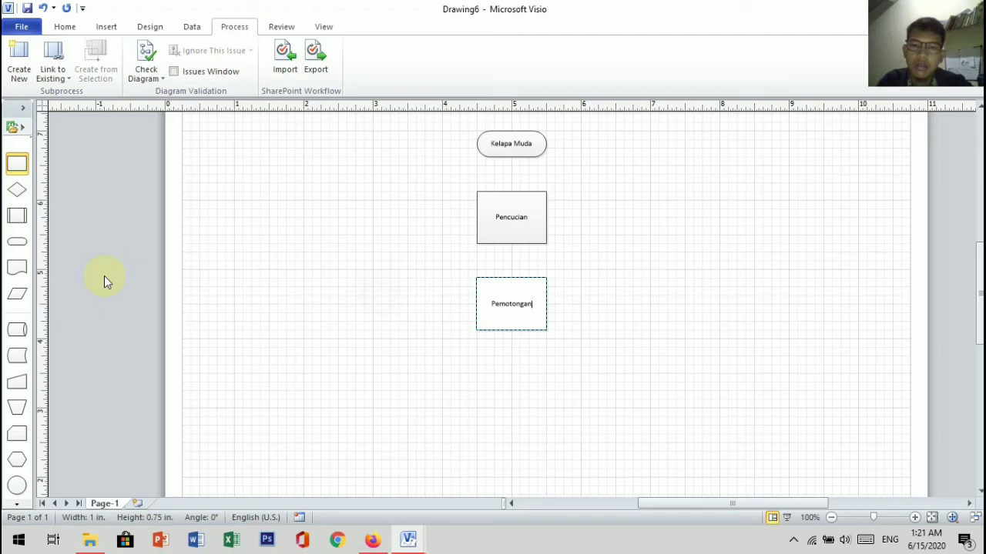
pyautogui.click(266, 291)
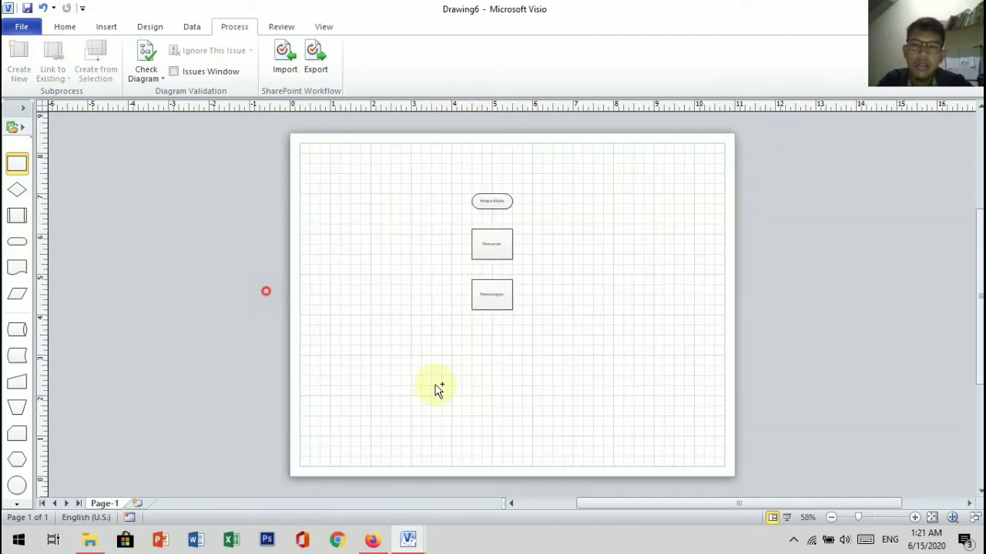
# Step: Add a Subprocess shape with double side lines below the Pemotongan box and label it "Penghalusan"
pyautogui.moveTo(435, 385); pyautogui.dragTo(492, 346)
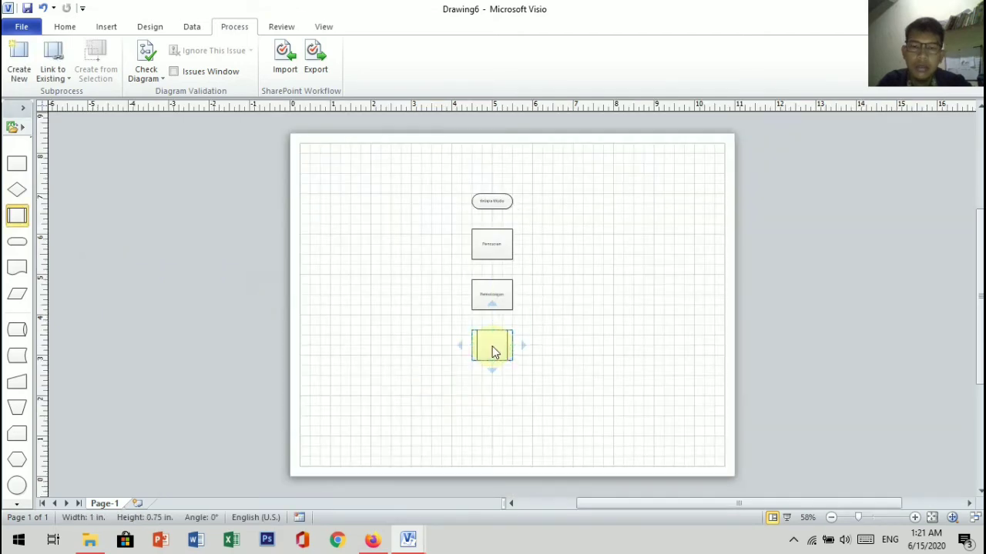
pyautogui.doubleClick(492, 346)
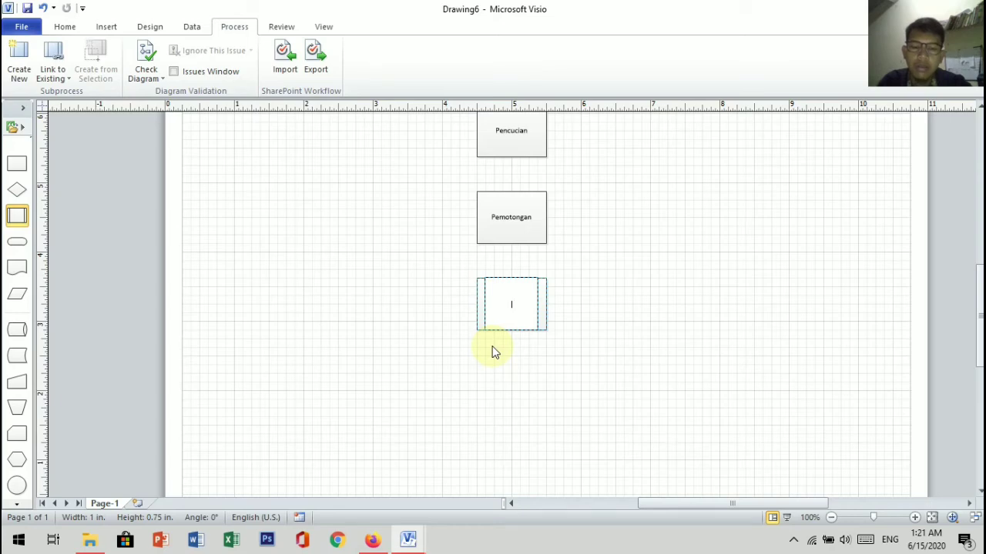
pyautogui.write('Pen')
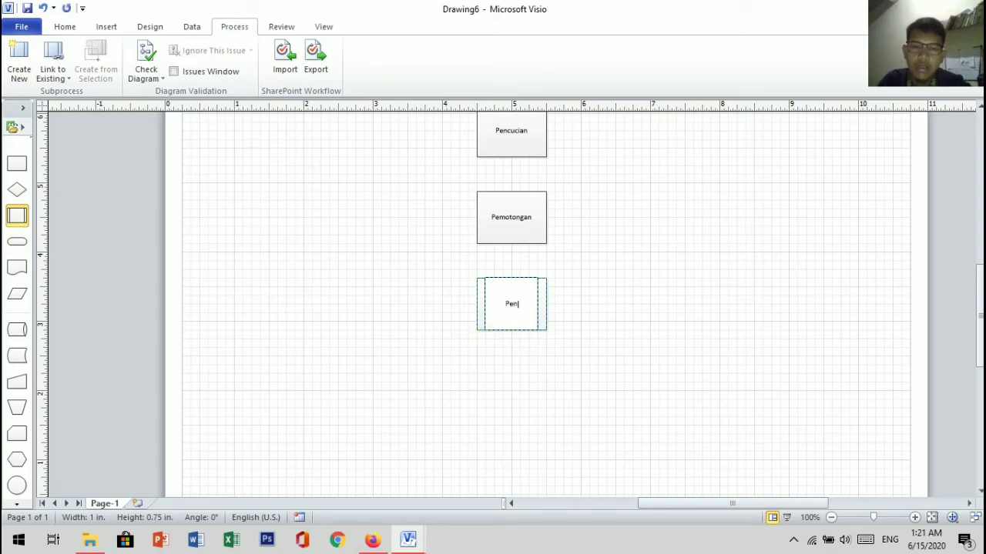
pyautogui.write('gha')
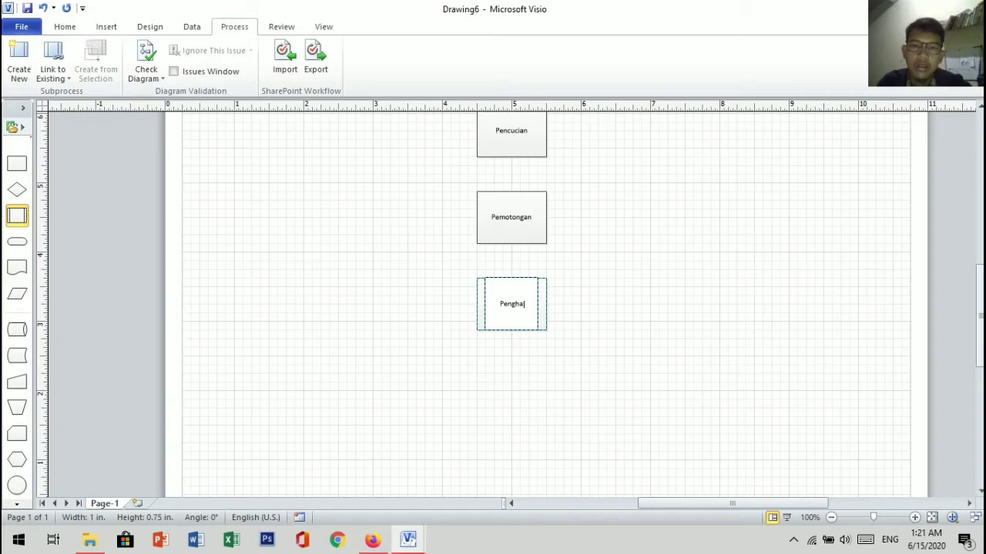
pyautogui.write('lusan')
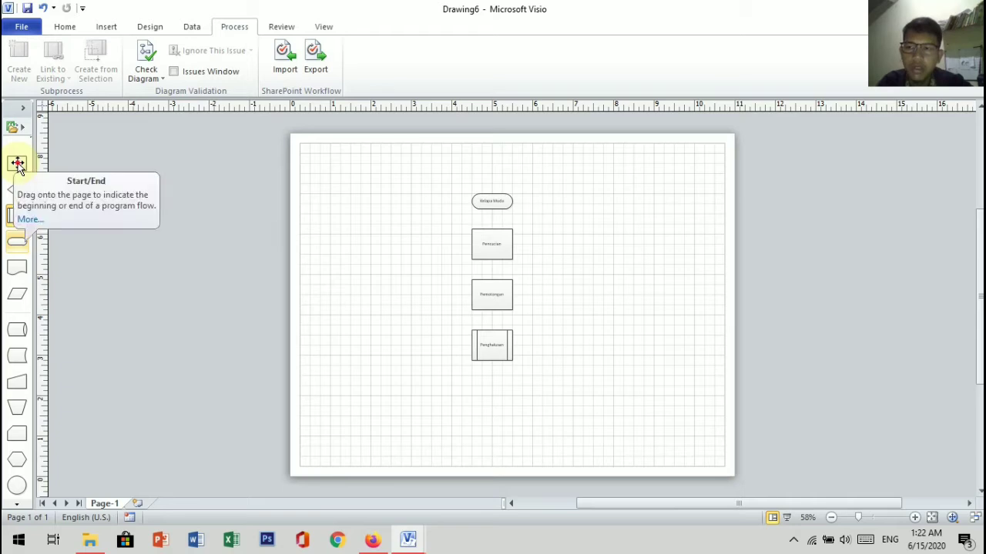
# Step: Add a Process shape directly below the Penghalusan shape and label it "Pengekstrakan"
pyautogui.click(17, 164)
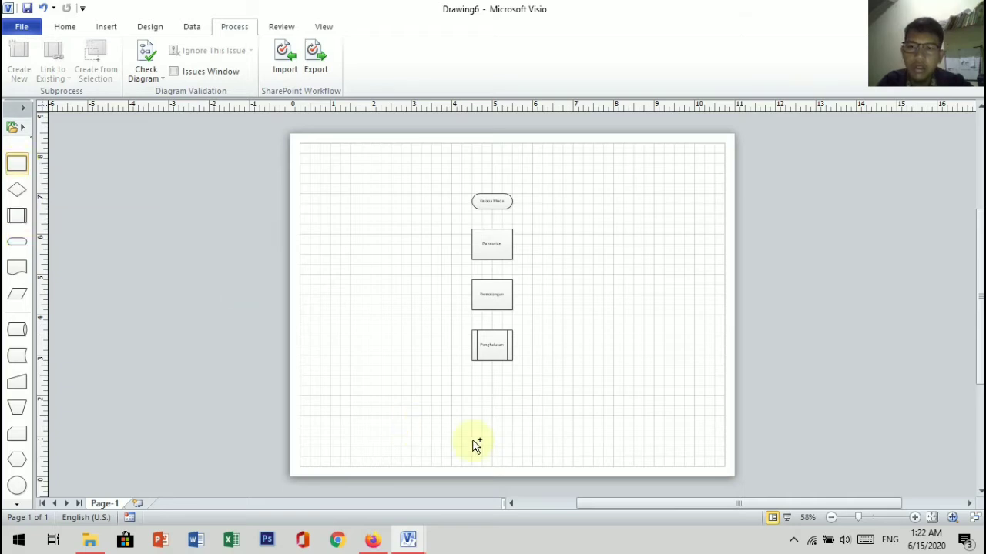
pyautogui.click(489, 398)
pyautogui.write('P')
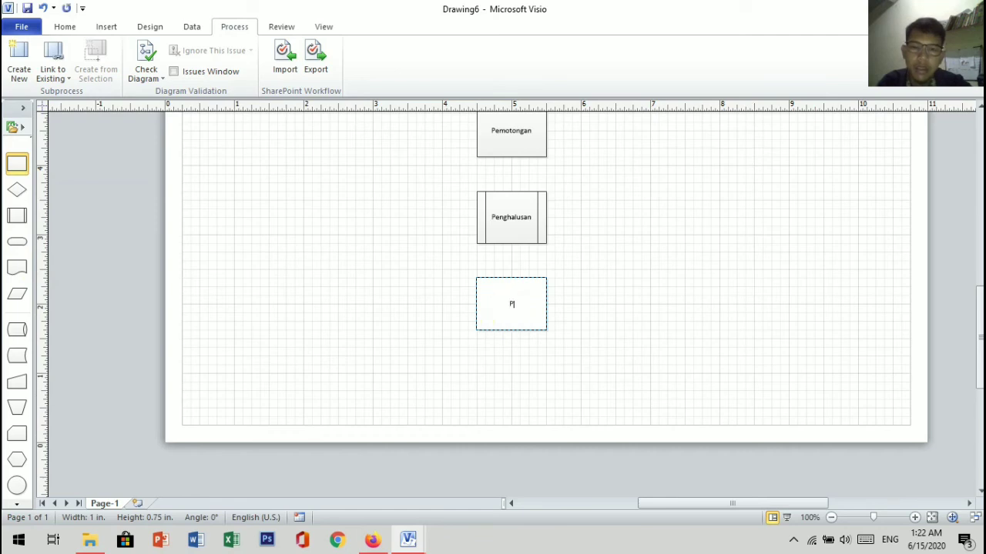
pyautogui.write('engekstrakan')
pyautogui.click(19, 244)
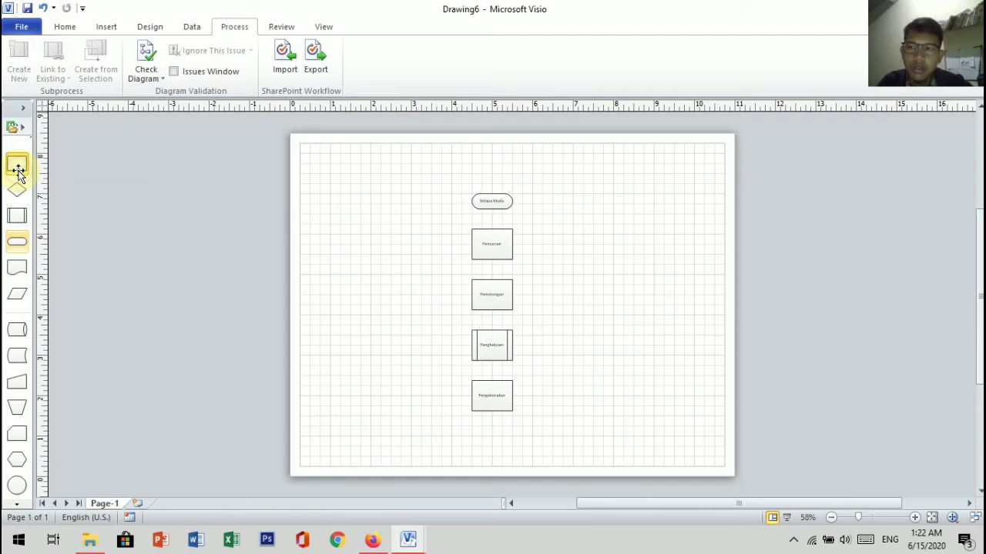
# Step: Add a Process shape below the Pengekstrakan box, near the page's lower edge, and label it "Pengemasan"
pyautogui.moveTo(18, 171); pyautogui.dragTo(485, 437)
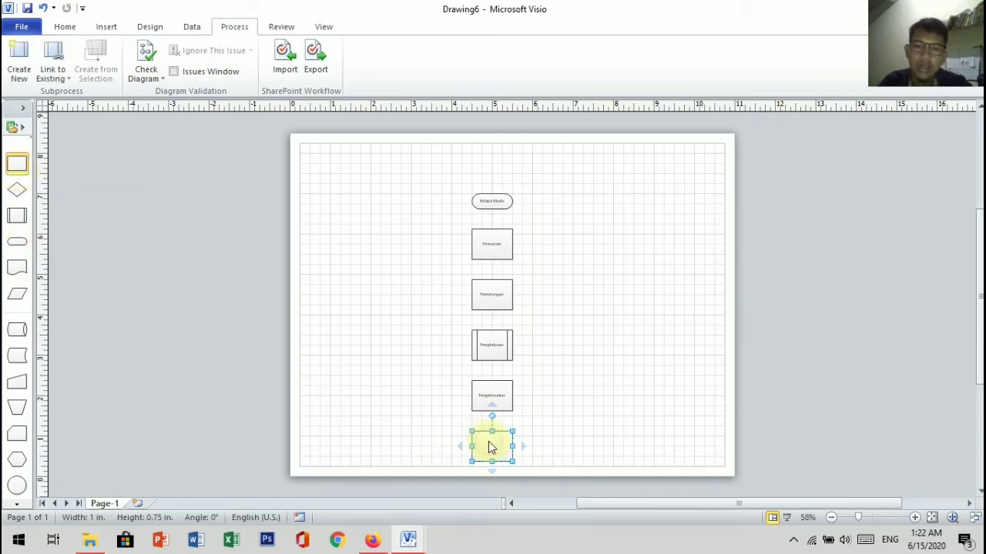
pyautogui.doubleClick(491, 447)
pyautogui.write('Pa')
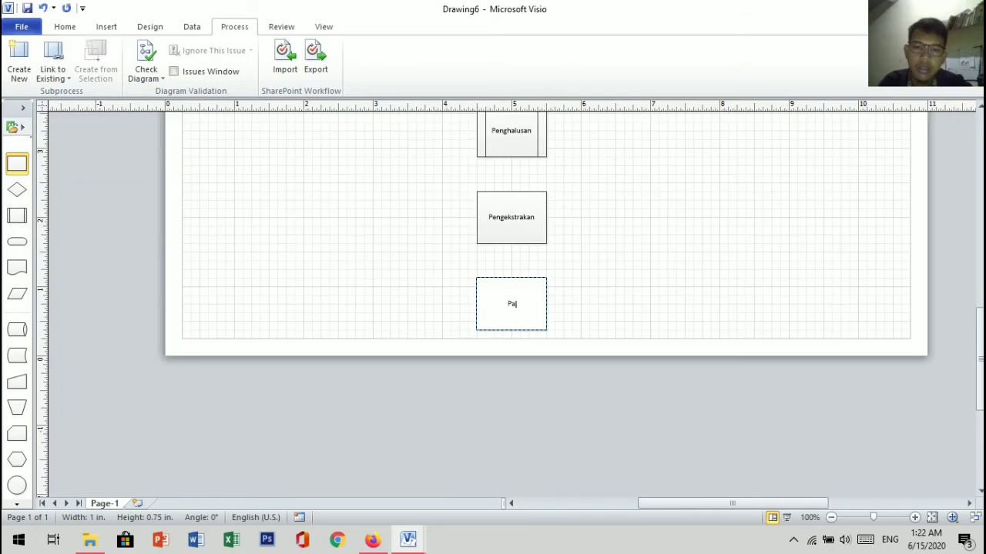
pyautogui.press('BackSpace')
pyautogui.write('engens')
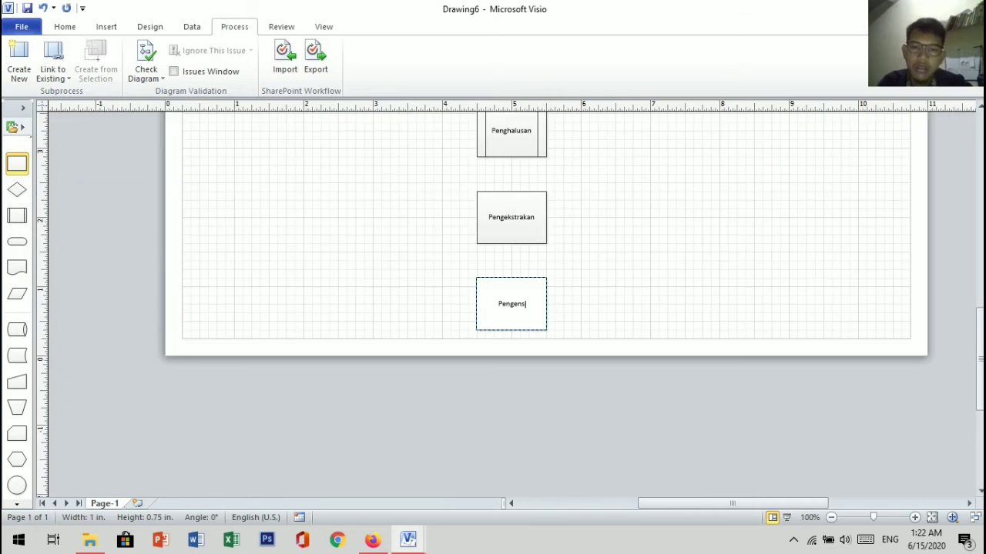
pyautogui.press('BackSpace')
pyautogui.press('BackSpace')
pyautogui.write('masan')
pyautogui.click(17, 257)
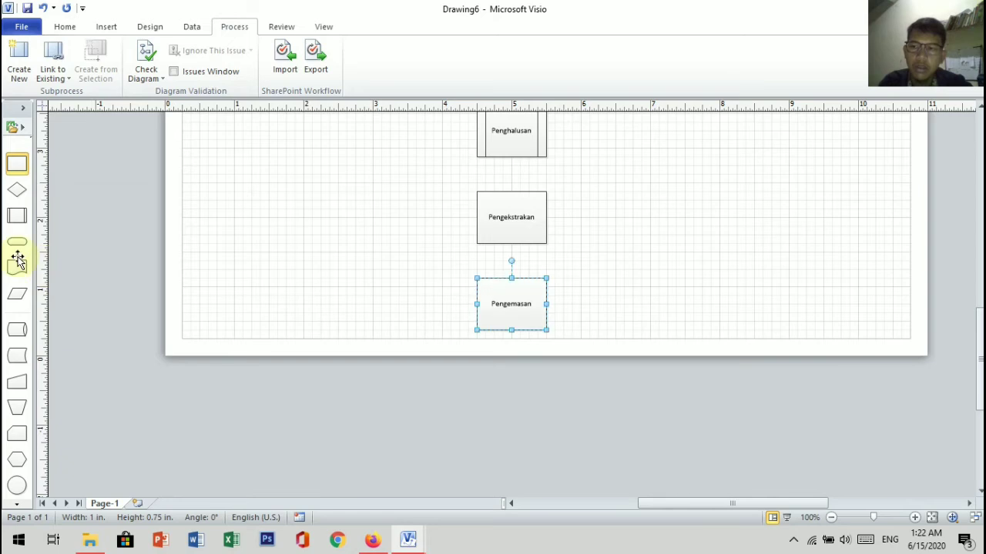
# Step: Place a Start/End shape to the right of the Pengemasan box and open its text for editing
pyautogui.moveTo(17, 242); pyautogui.dragTo(578, 446)
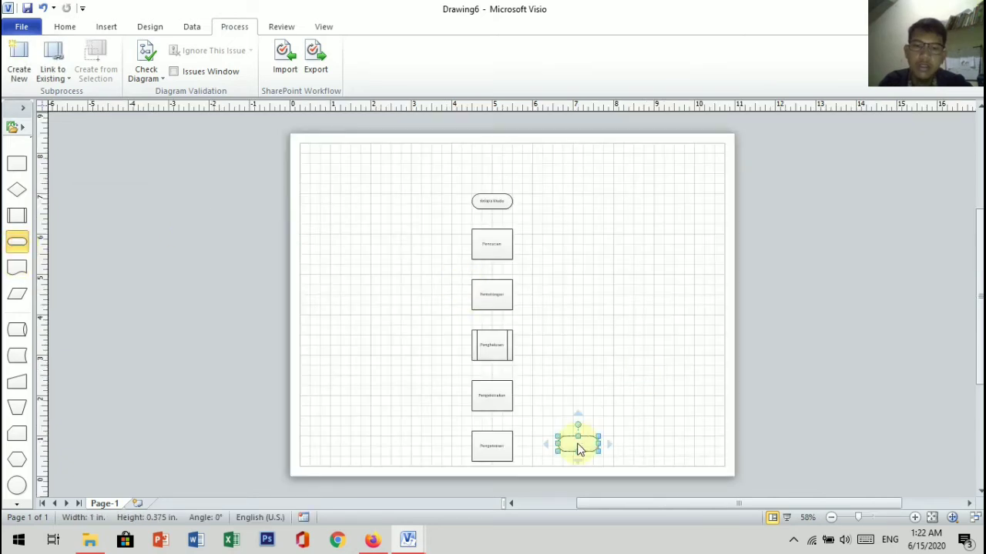
pyautogui.doubleClick(579, 449)
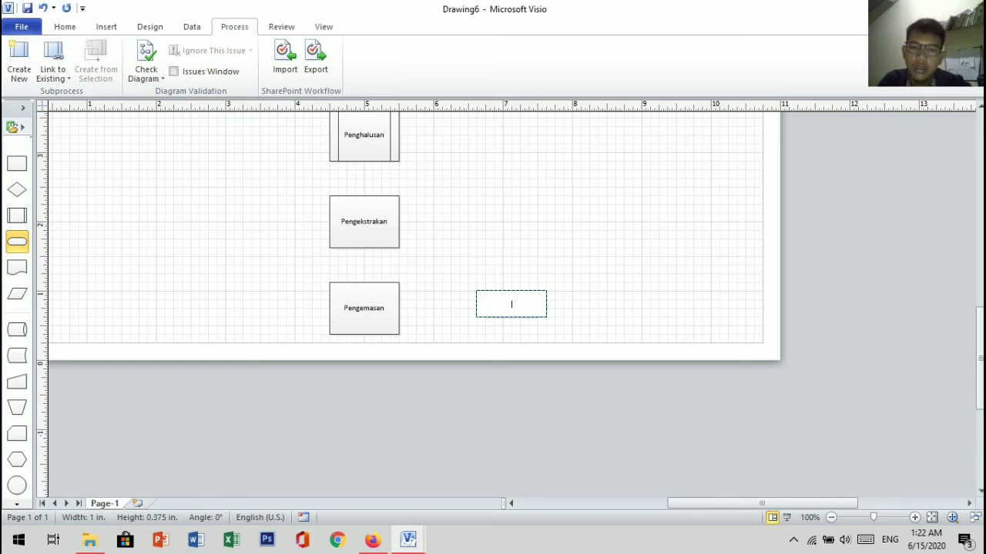
pyautogui.write('Barang a')
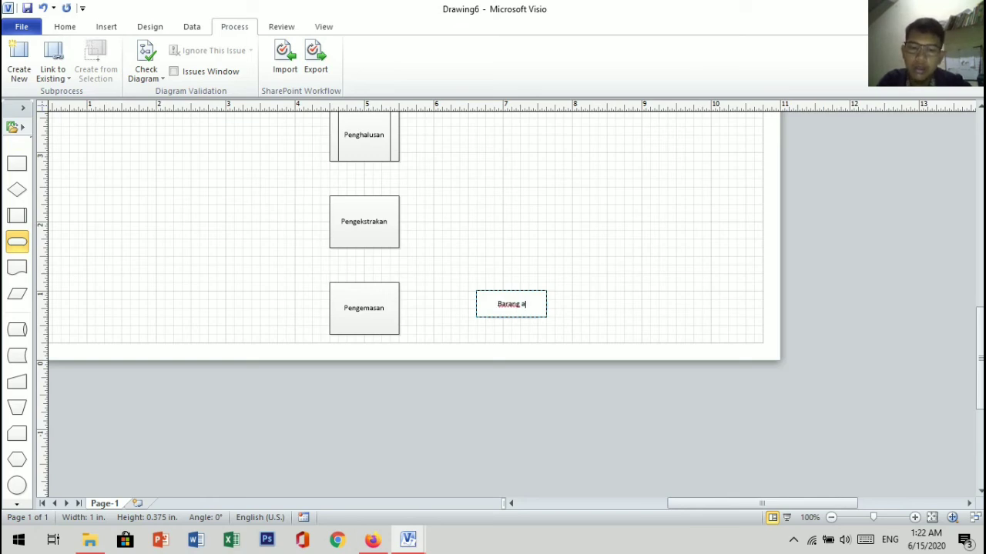
pyautogui.press('BackSpace')
pyautogui.press('BackSpace')
pyautogui.press('BackSpace')
pyautogui.press('BackSpace')
pyautogui.press('BackSpace')
pyautogui.press('BackSpace')
pyautogui.press('BackSpace')
pyautogui.write('aran')
pyautogui.press('BackSpace')
pyautogui.press('BackSpace')
pyautogui.press('BackSpace')
pyautogui.press('BackSpace')
pyautogui.press('BackSpace')
# Step: Label the Start/End shape beside the Pengemasan box "Siap di pasarkan"
pyautogui.write('Siap di pasarkan')
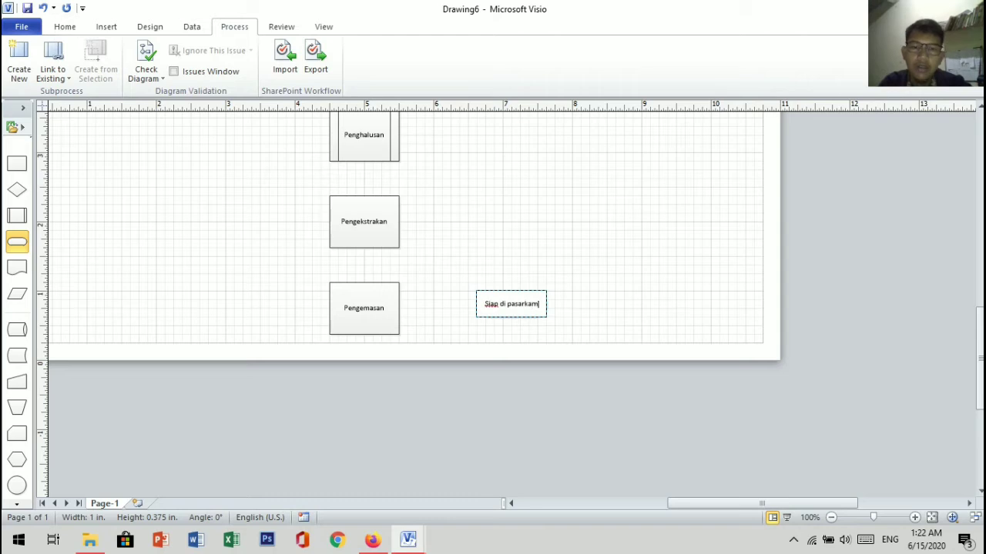
# Step: Add a text box about 1.75 by 0.5 in above the Kelapa Muda shape with the title "Pembuatan Sari Kelapa"
pyautogui.click(649, 299)
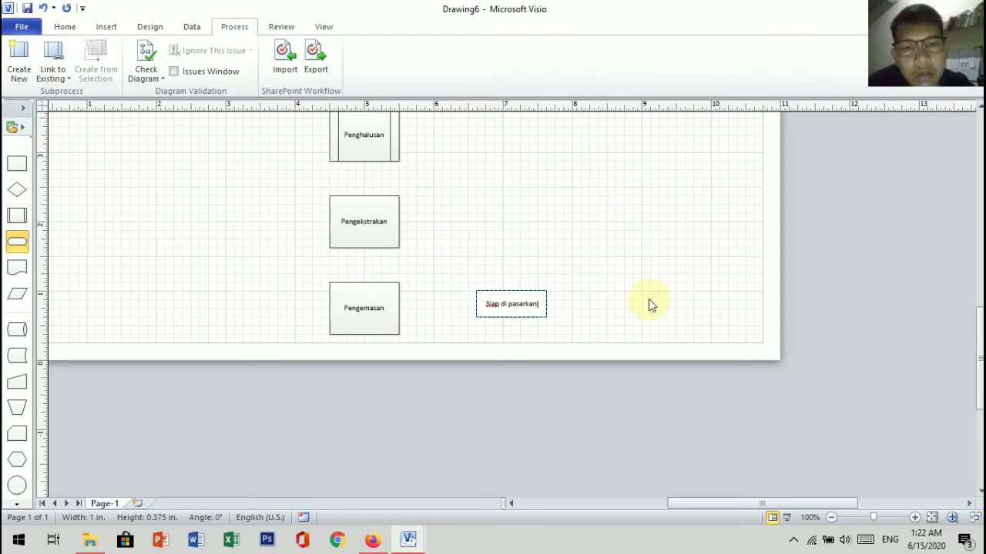
pyautogui.hotkey('ctrl', 'shift', 'w')
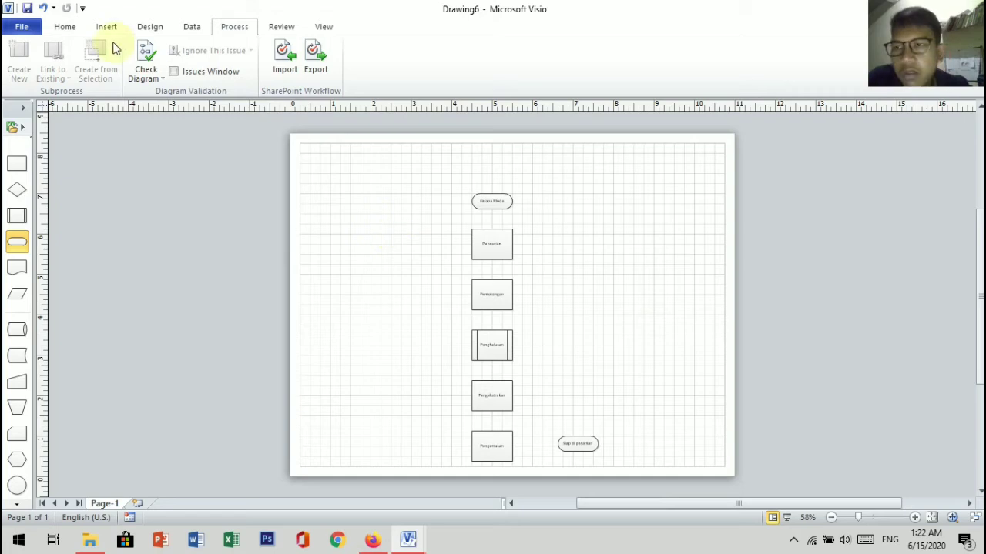
pyautogui.scroll(4, 208, 58)
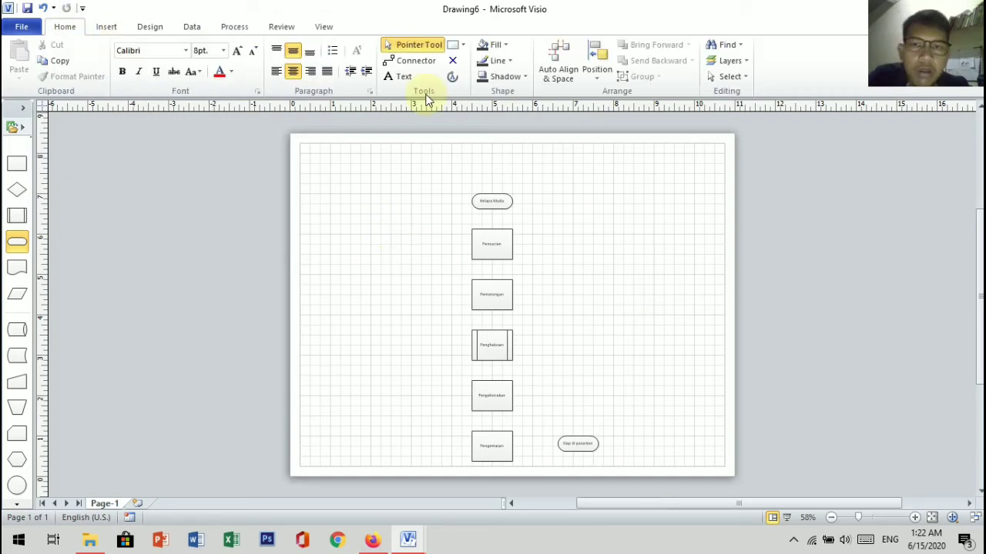
pyautogui.hotkey('ctrl', '2')
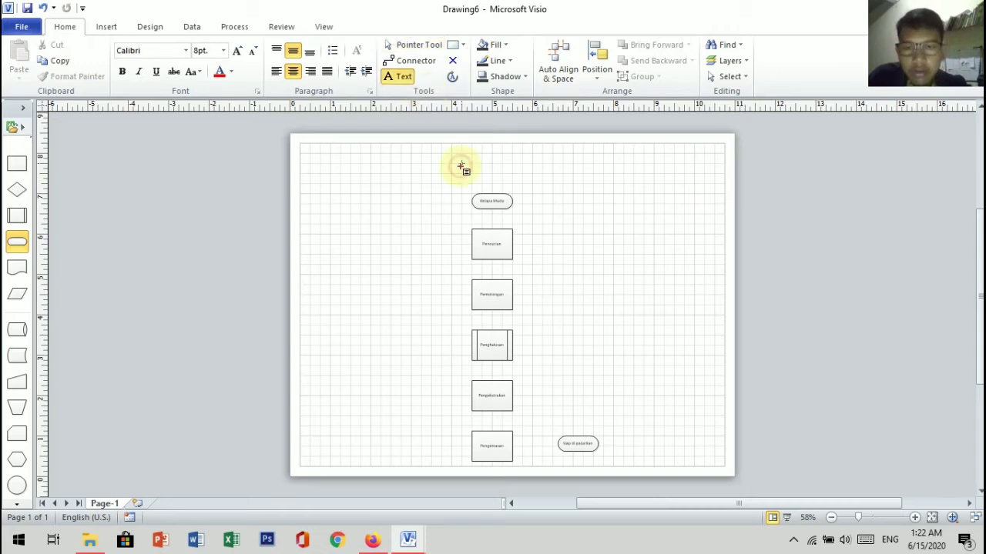
pyautogui.moveTo(461, 163); pyautogui.dragTo(532, 185)
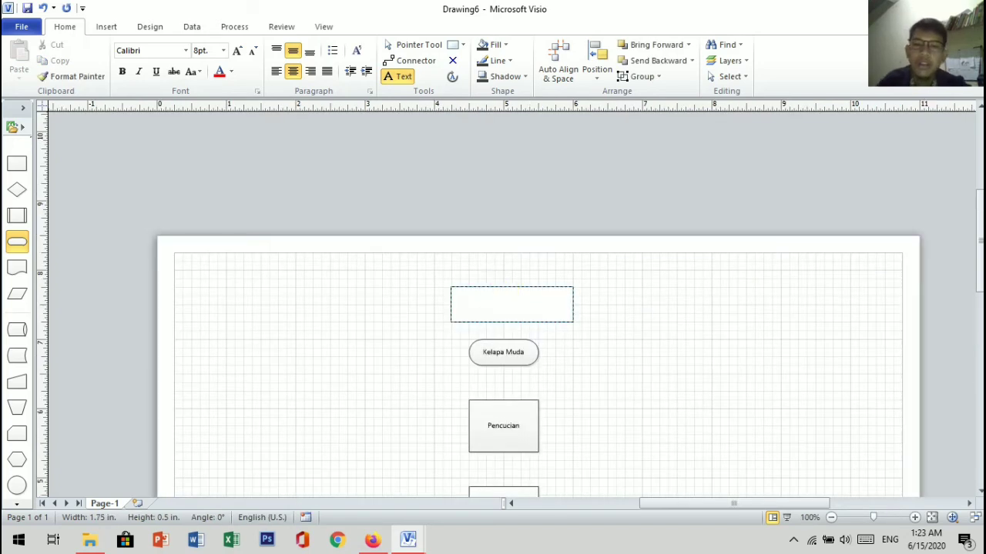
pyautogui.write('Pembuatan Sar')
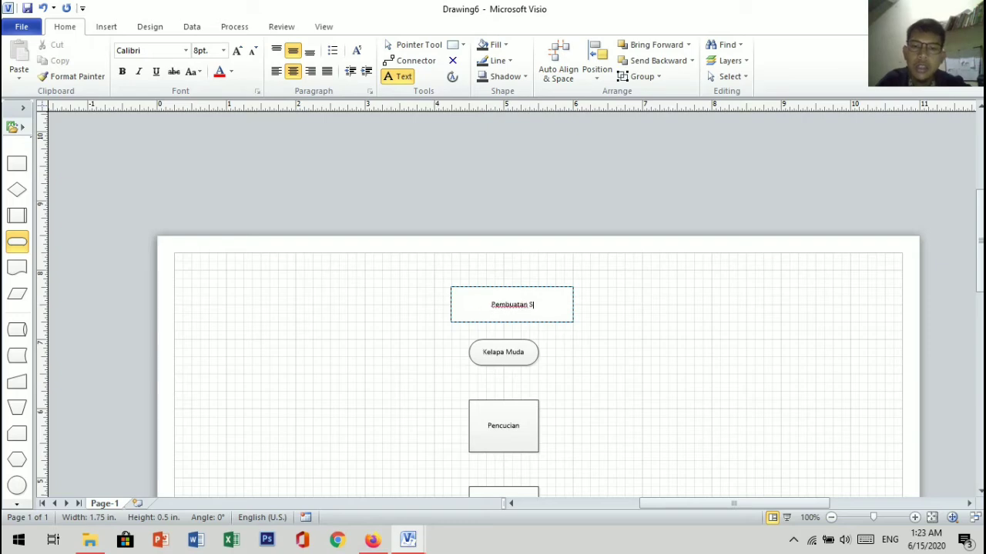
pyautogui.write('Kelapa')
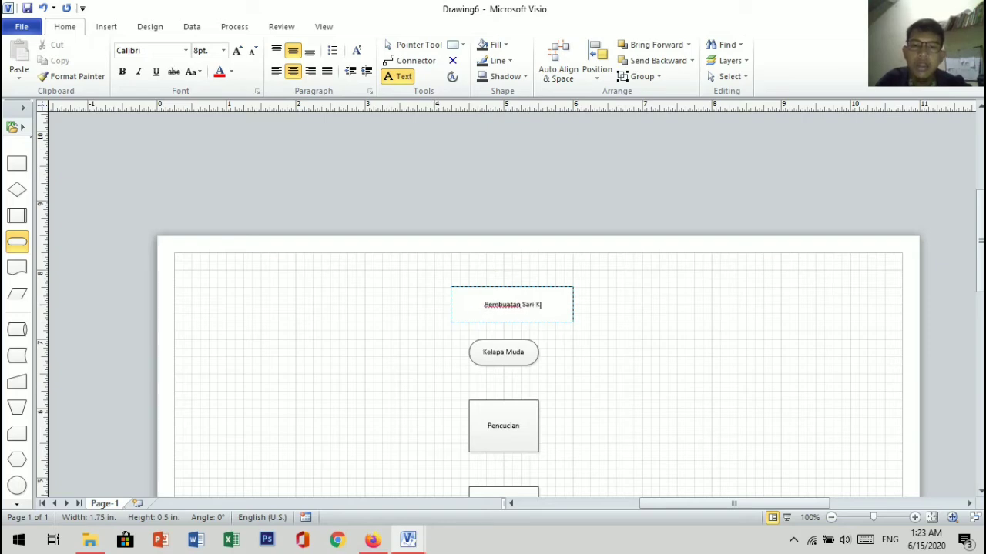
pyautogui.click(388, 324)
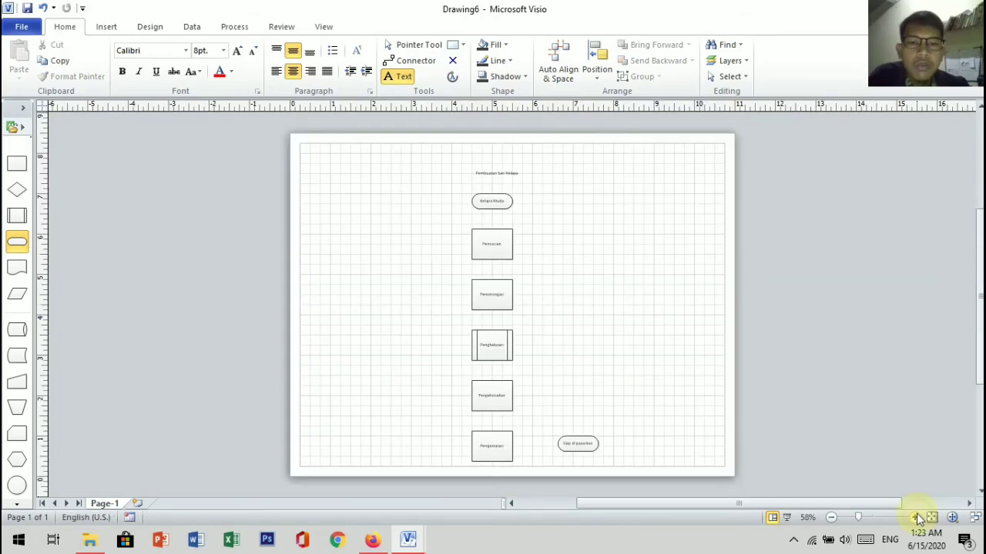
# Step: Draw connectors from Kelapa Muda down to Pencucian and from Pencucian down to Pemotongan
pyautogui.scroll(2, 711, 297)
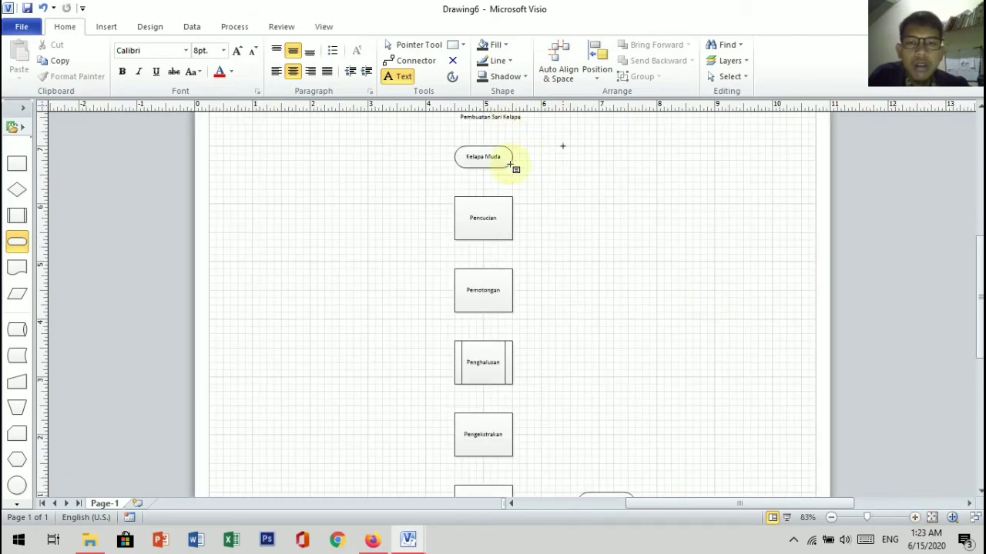
pyautogui.scroll(-3, 510, 163)
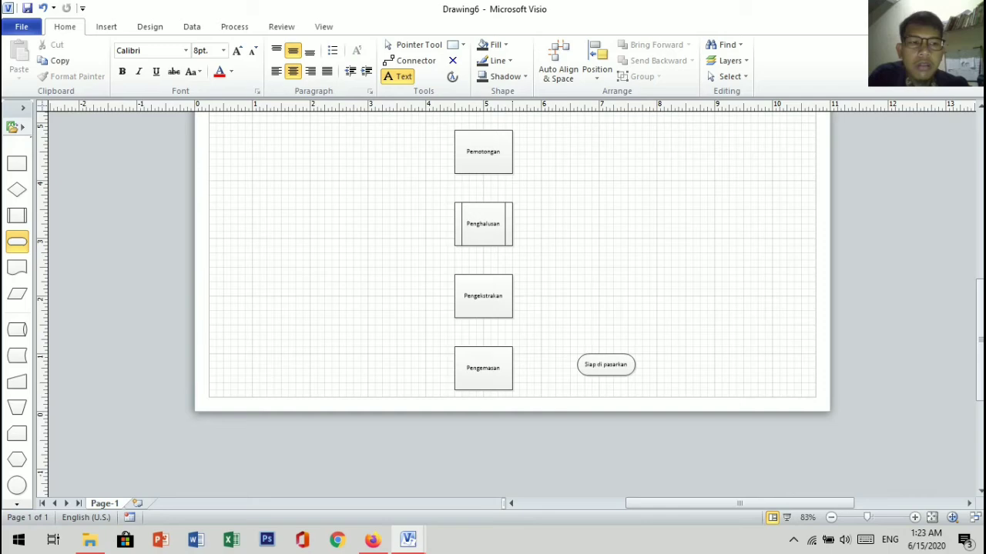
pyautogui.scroll(5, 512, 300)
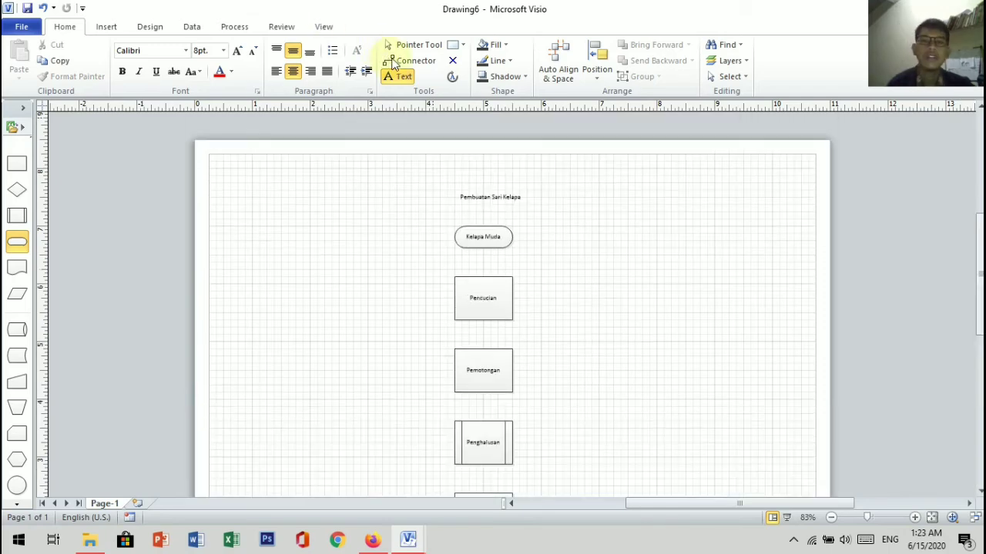
pyautogui.click(402, 63)
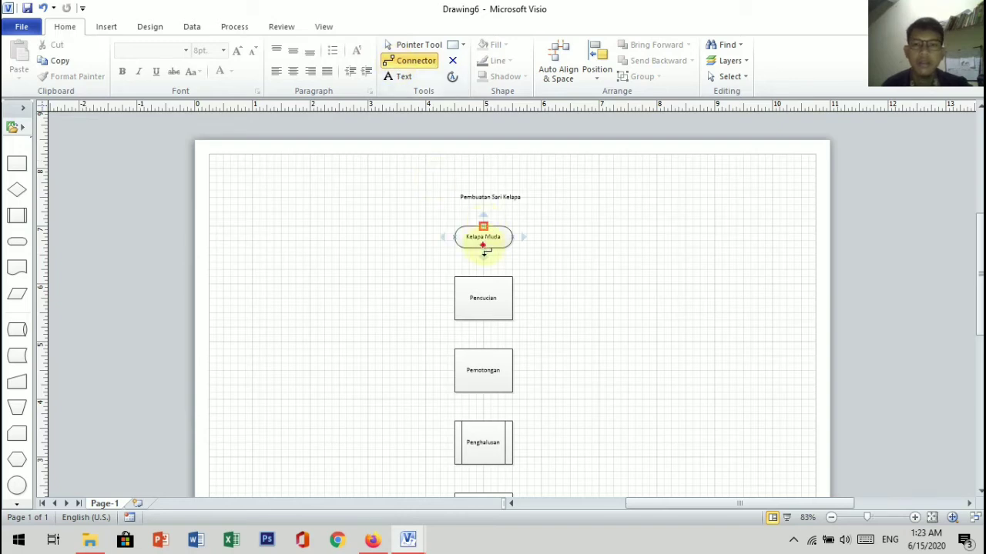
pyautogui.moveTo(483, 248); pyautogui.dragTo(480, 275)
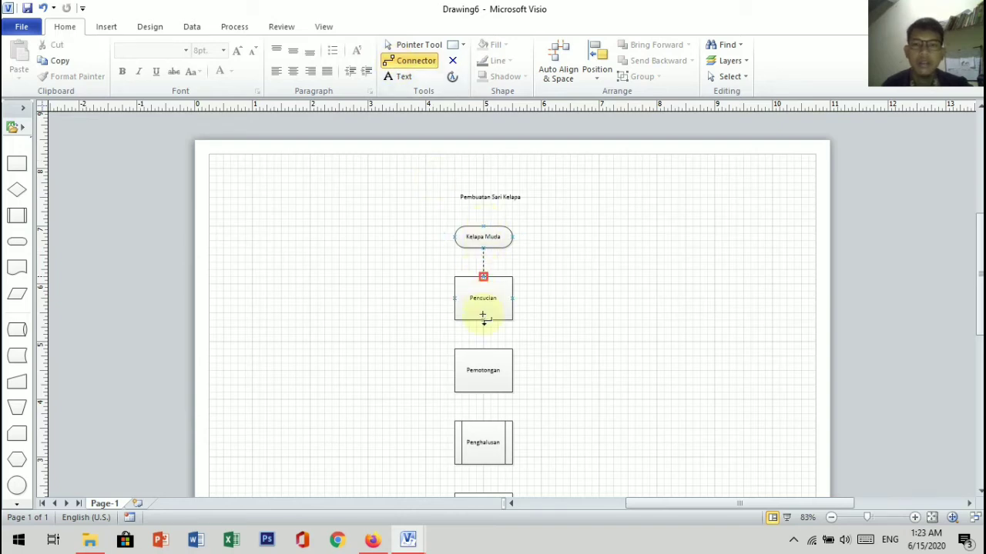
pyautogui.moveTo(482, 336); pyautogui.dragTo(483, 349)
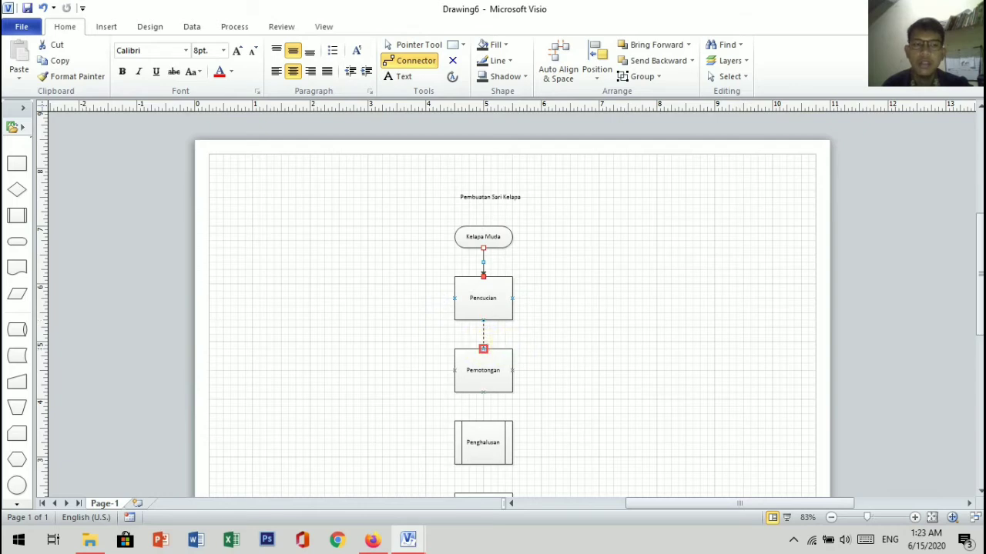
# Step: Connect the remaining shapes in order: Pemotongan, Penghalusan, Pengekstrakan, Pengemasan and Siap di pasarkan
pyautogui.scroll(-3, 483, 349)
pyautogui.scroll(-2, 655, 215)
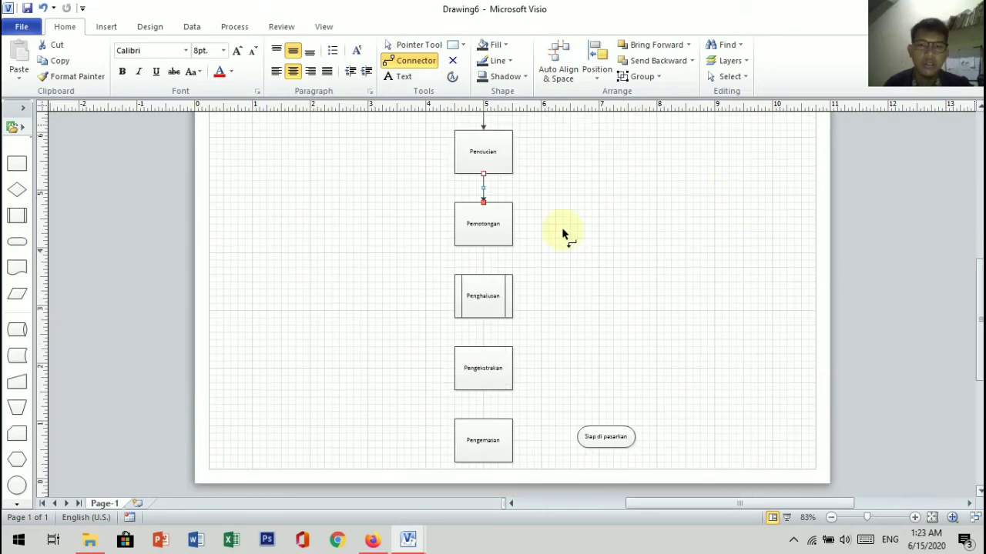
pyautogui.scroll(-1, 562, 233)
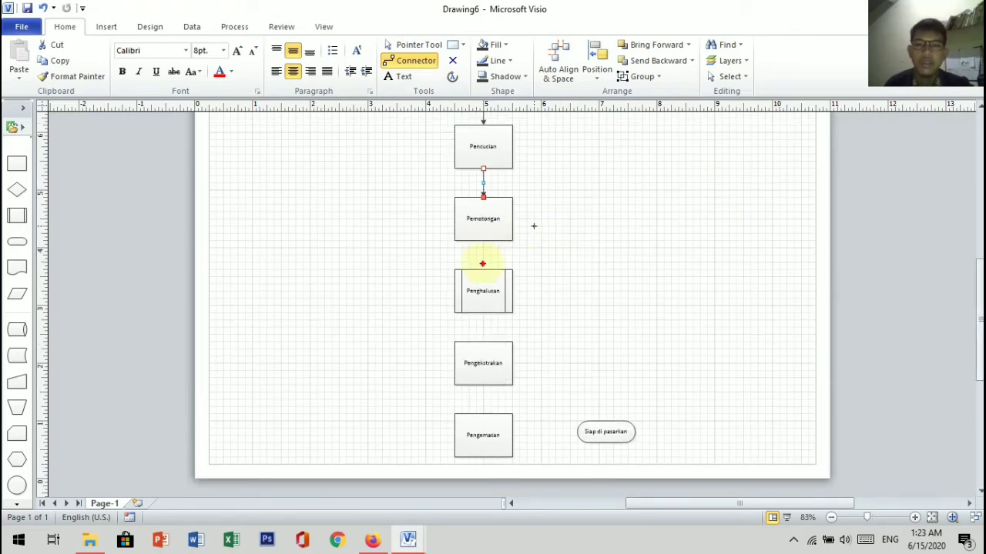
pyautogui.moveTo(483, 240); pyautogui.dragTo(483, 270)
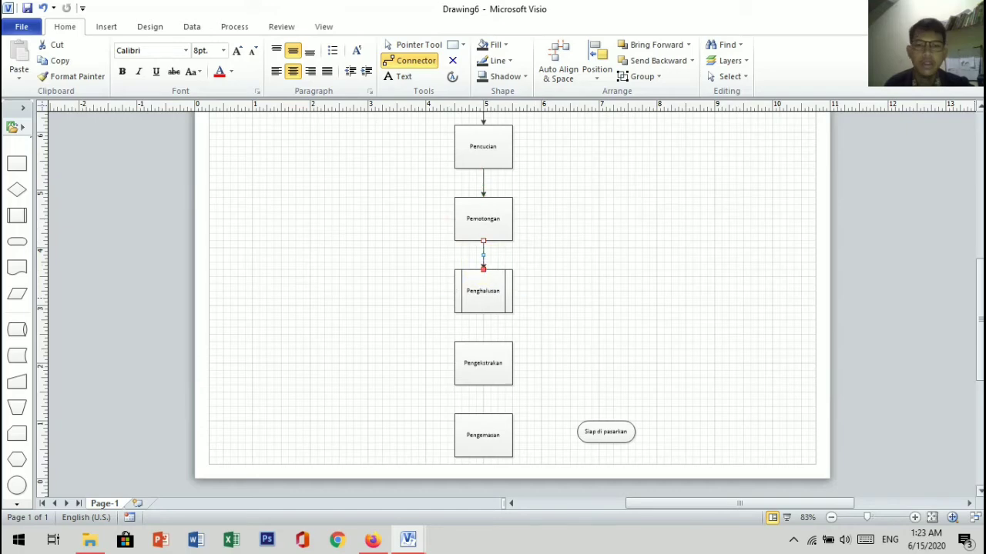
pyautogui.scroll(-2, 770, 300)
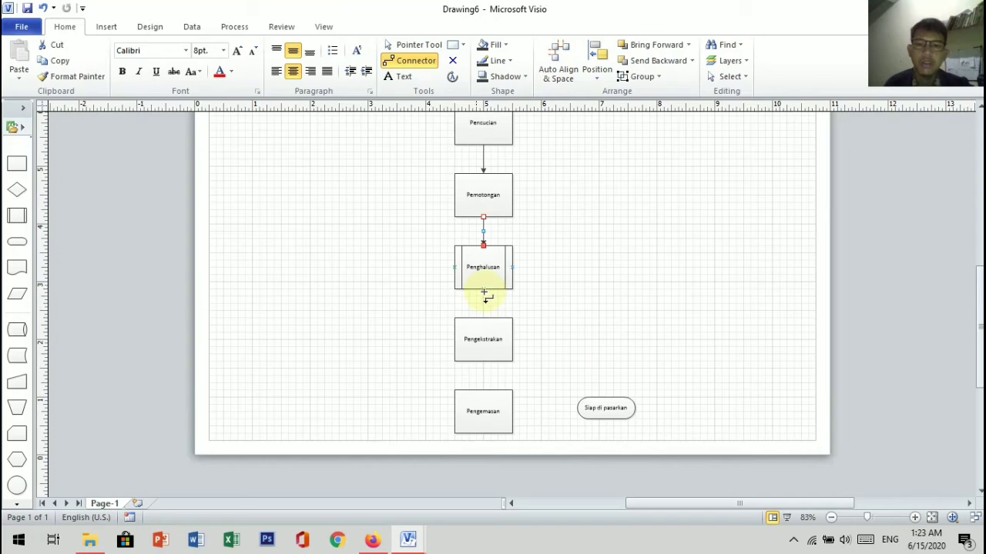
pyautogui.moveTo(483, 289); pyautogui.dragTo(483, 317)
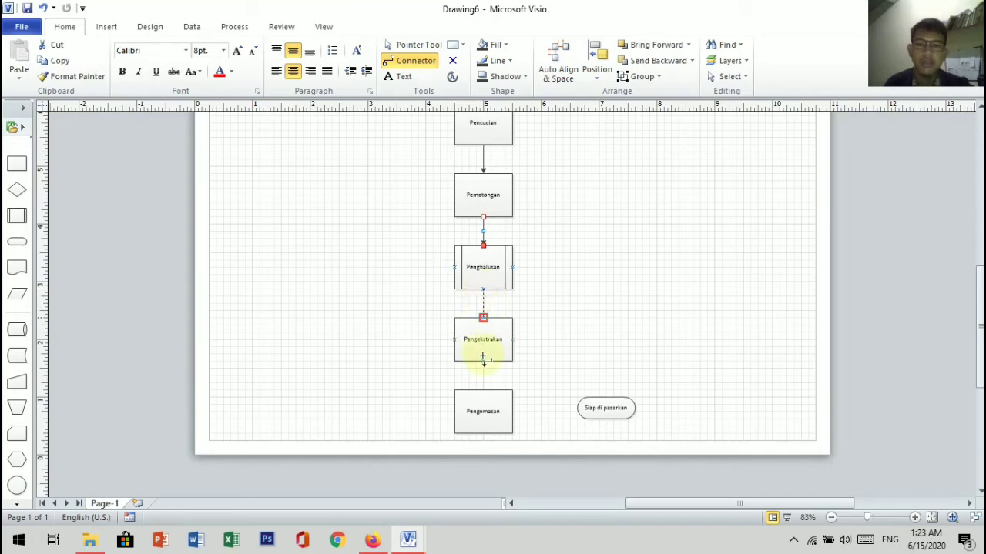
pyautogui.moveTo(483, 361); pyautogui.dragTo(614, 410)
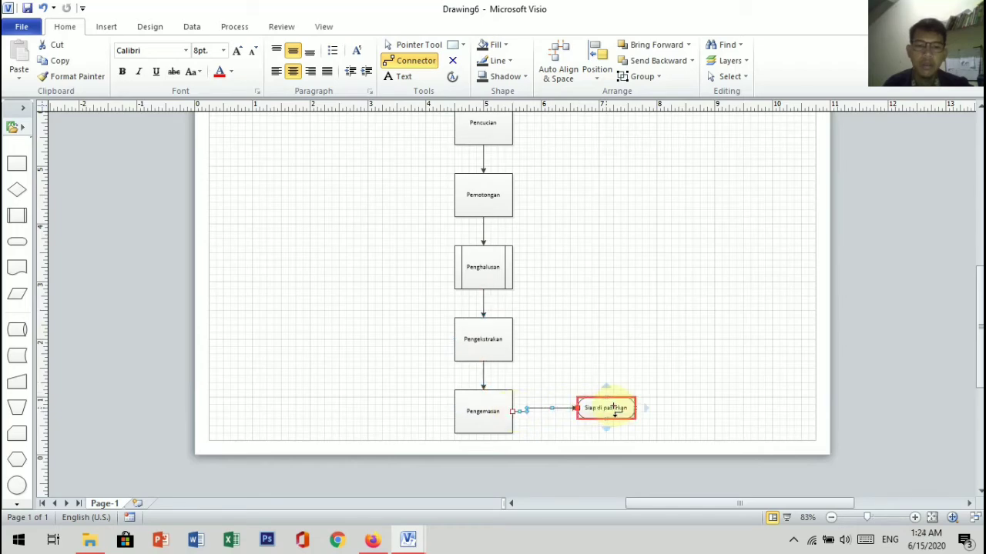
# Step: Nudge the Siap di pasarkan shape slightly down so its connector from Pengemasan runs straight, and return to the Pointer Tool
pyautogui.click(615, 411)
pyautogui.press('Down')
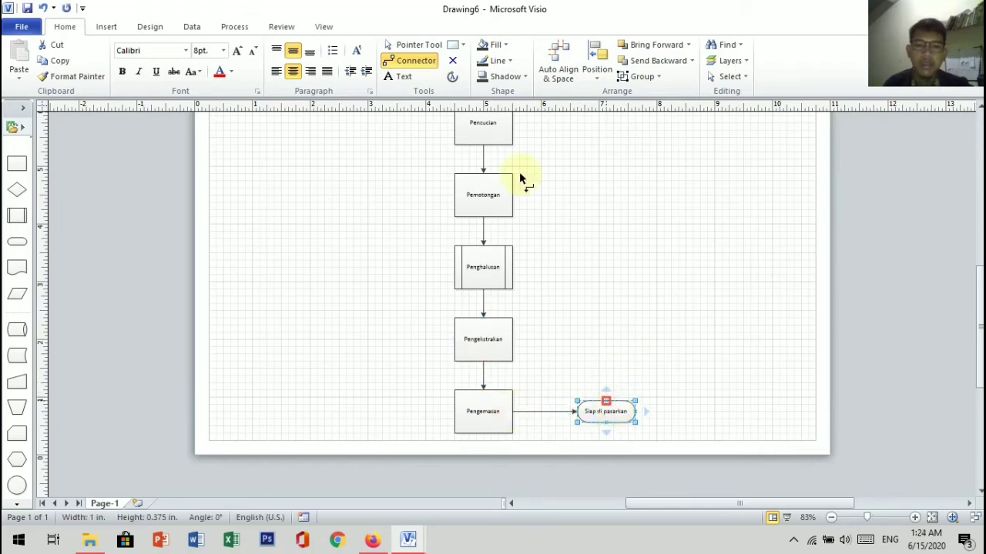
pyautogui.click(422, 46)
pyautogui.click(670, 347)
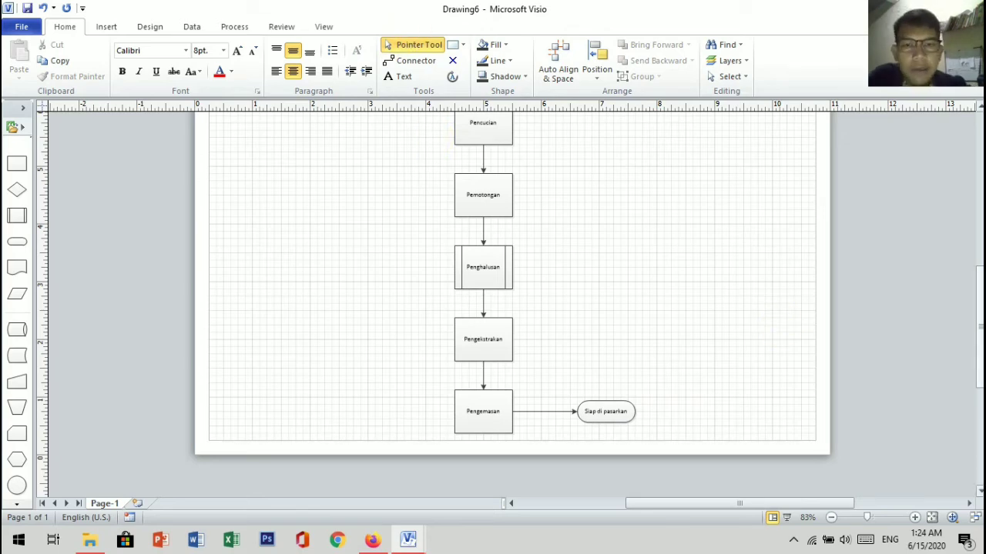
pyautogui.scroll(3, 665, 218)
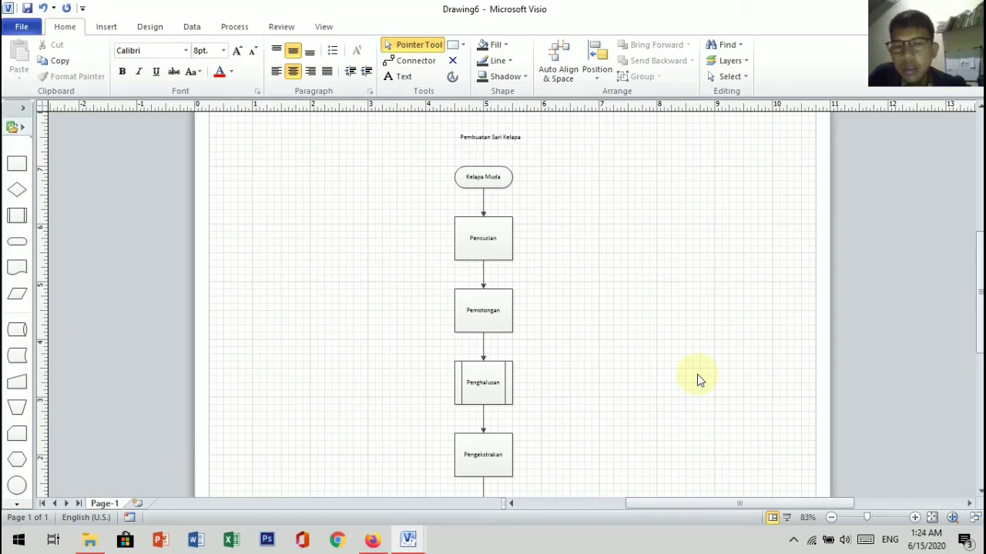
pyautogui.scroll(-10, 696, 374)
pyautogui.scroll(2, 508, 300)
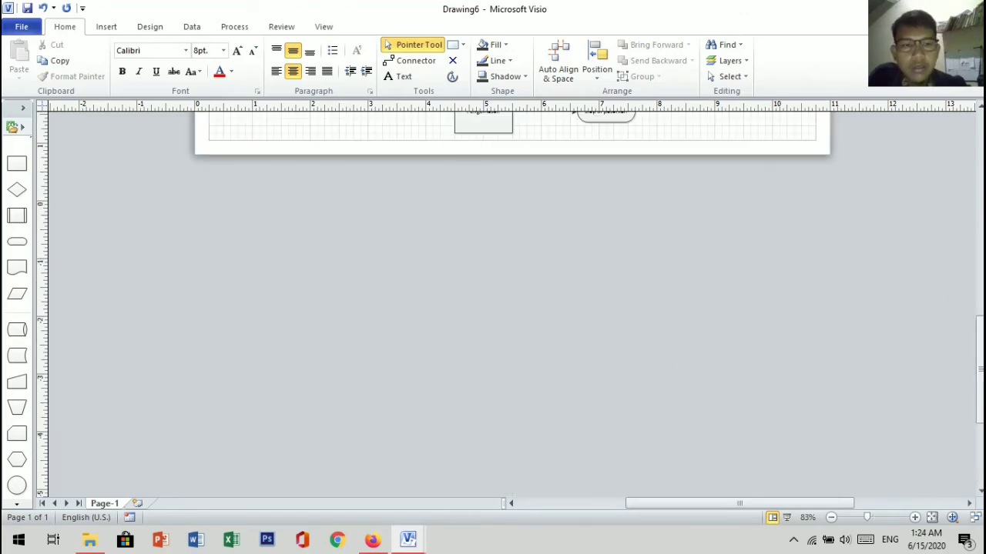
pyautogui.click(980, 269)
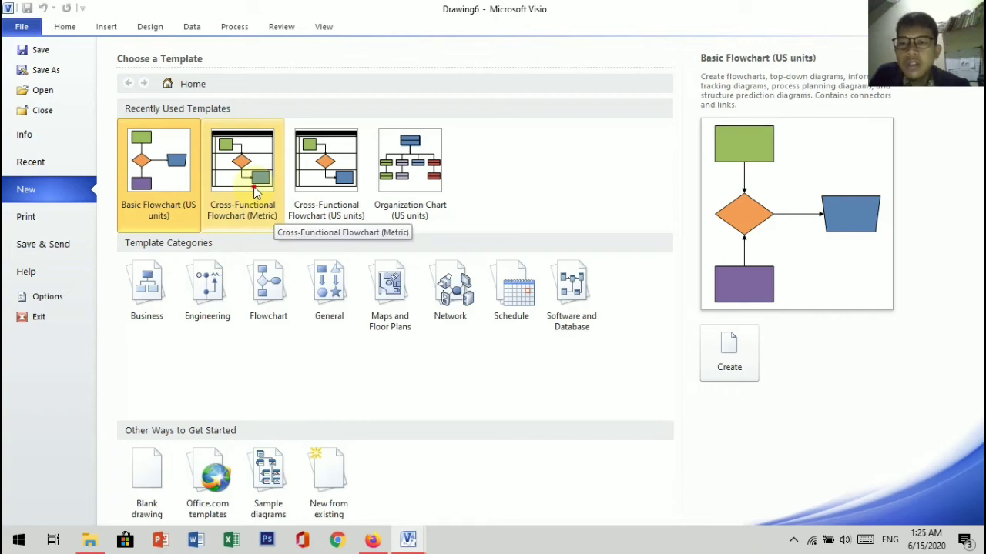
# Step: Create a new drawing from the Cross-Functional Flowchart (Metric) template
pyautogui.click(253, 186)
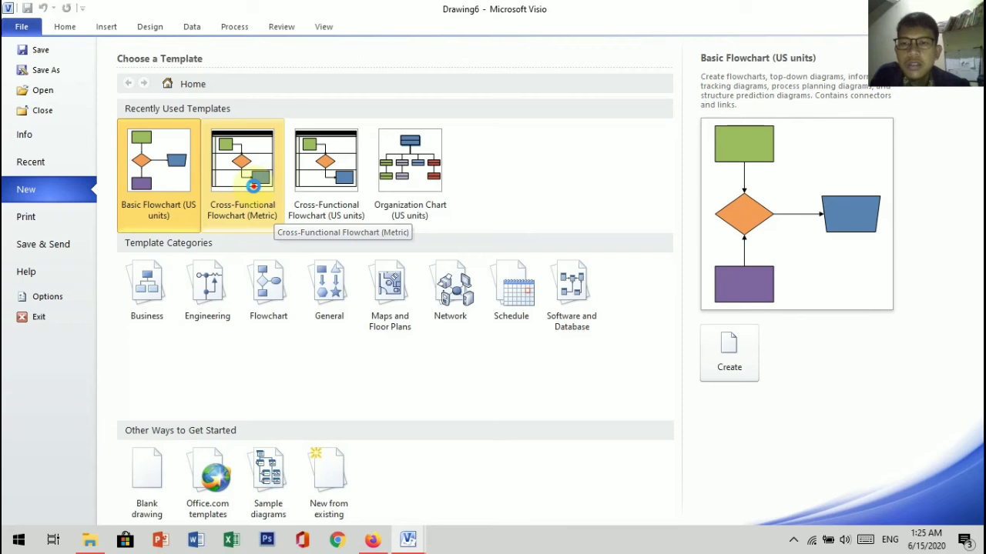
pyautogui.doubleClick(254, 186)
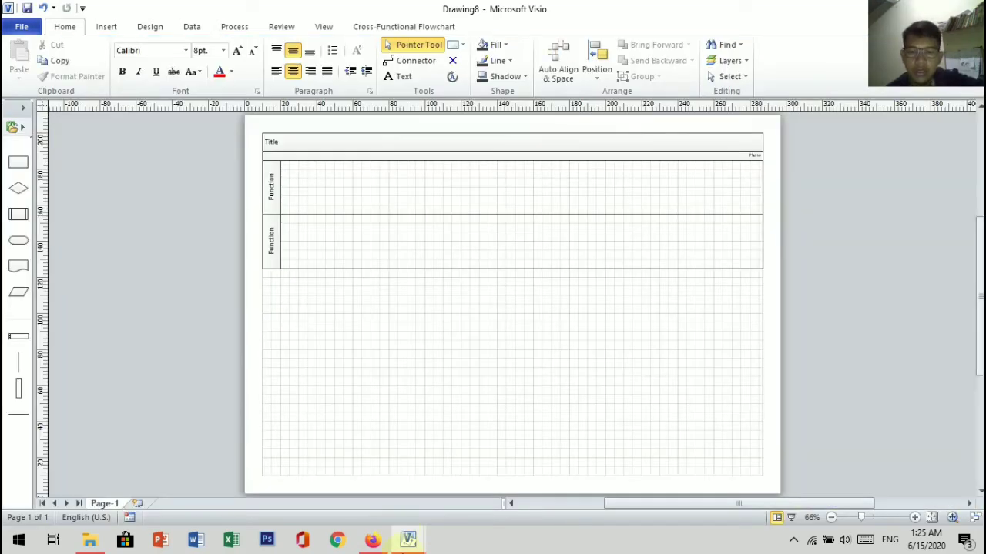
# Step: Switch to the Tugas BPMN OVO (Revisi).vsd drawing to view its swimlane flowchart and run Check Diagram on it
pyautogui.moveTo(405, 543)
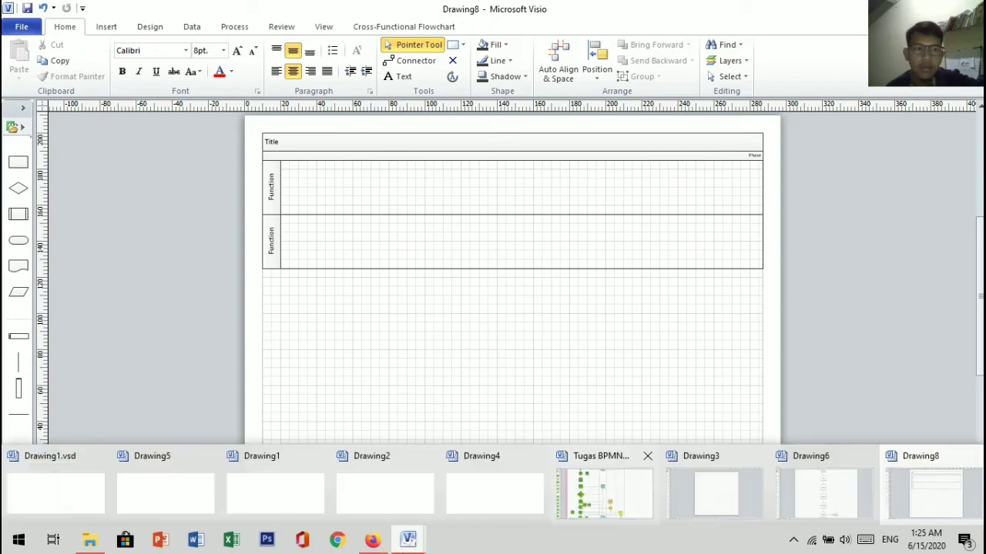
pyautogui.click(604, 491)
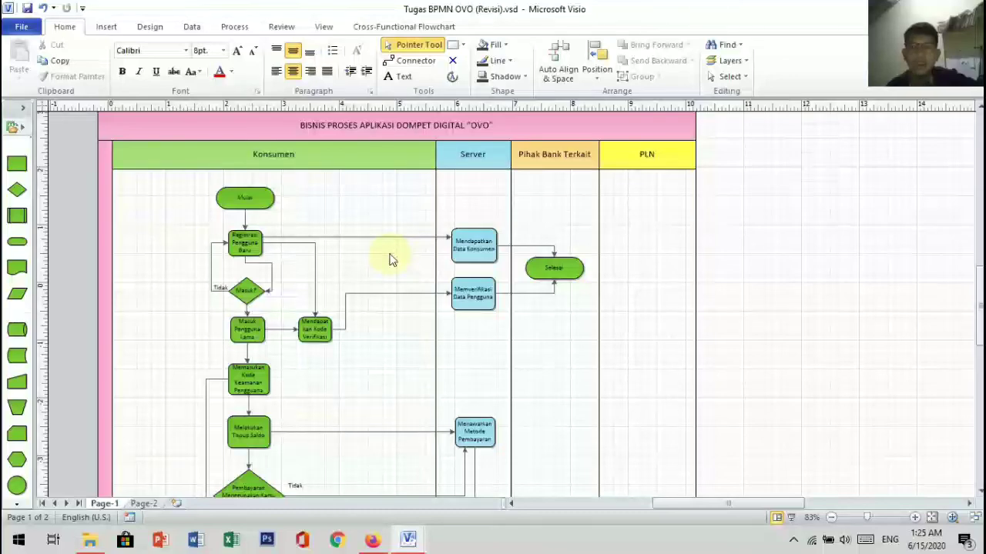
pyautogui.click(234, 28)
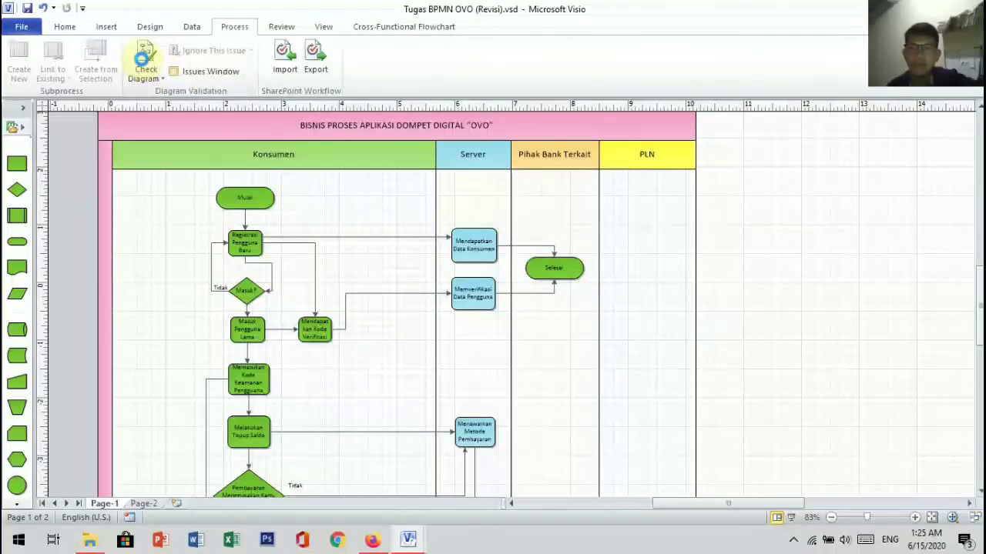
pyautogui.click(143, 58)
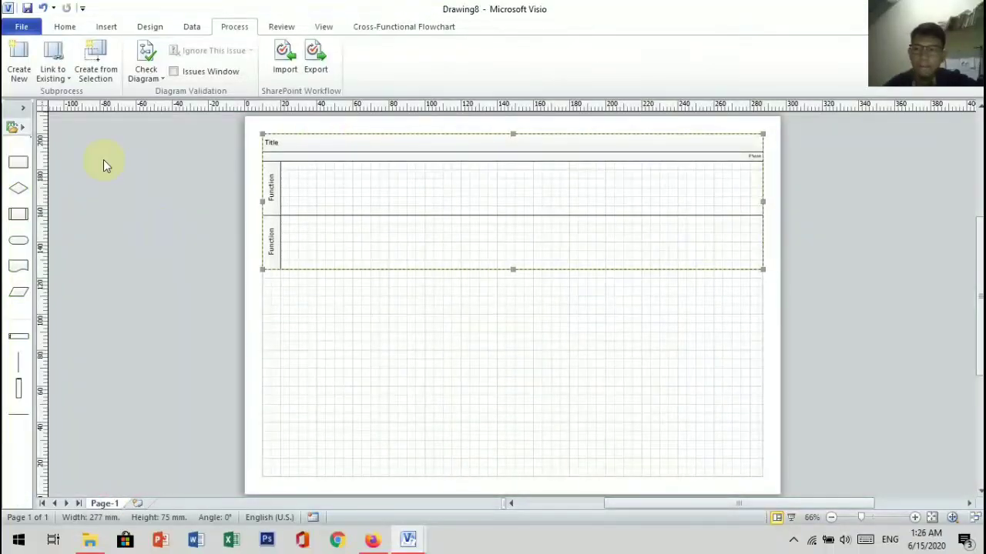
# Step: Delete the default horizontal swimlane diagram and place three vertical swimlanes side by side, starting at the page's left edge
pyautogui.press('Delete')
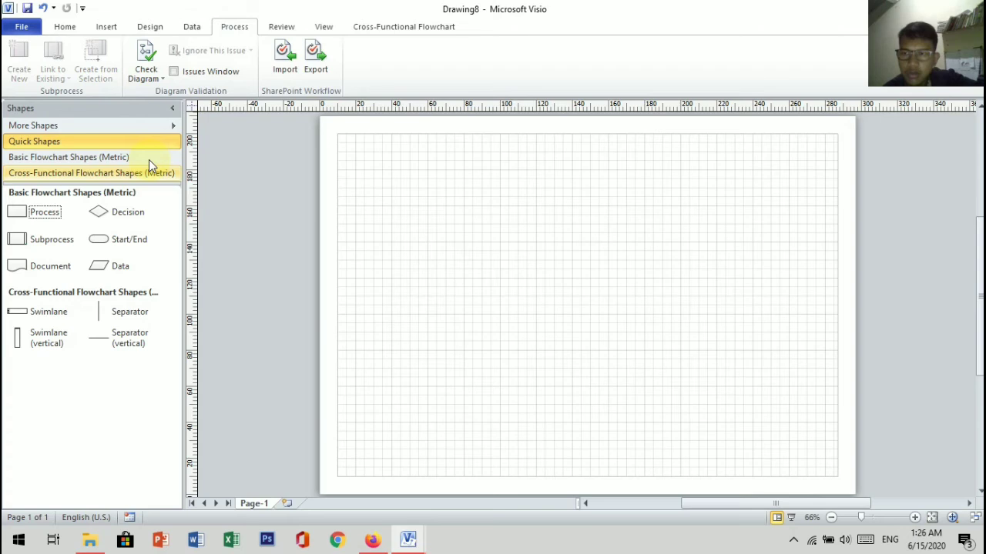
pyautogui.click(115, 172)
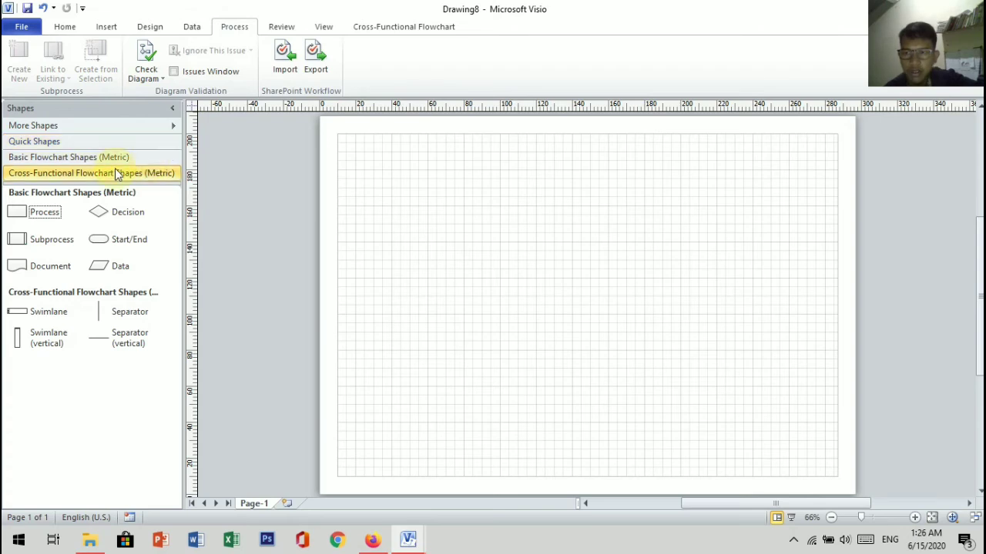
pyautogui.click(48, 245)
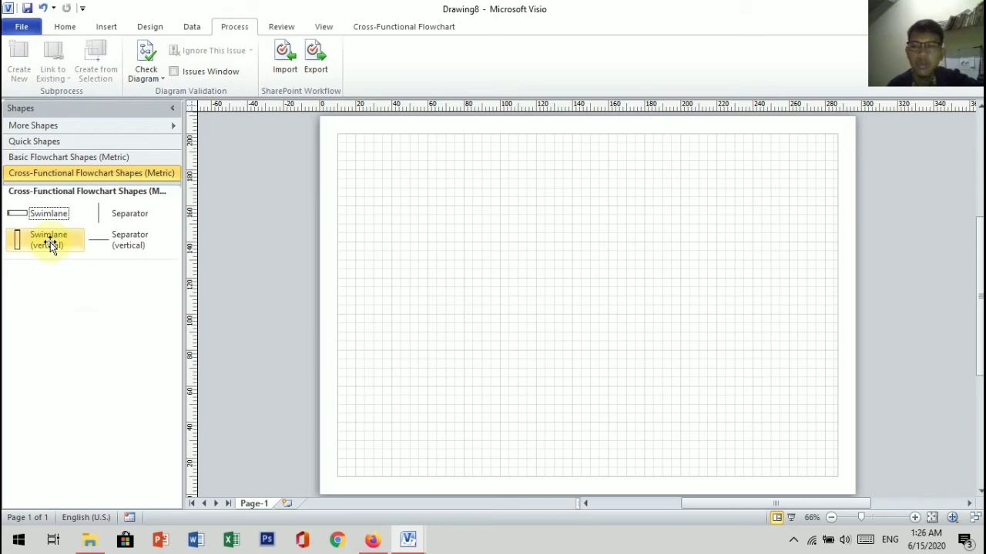
pyautogui.moveTo(50, 244); pyautogui.dragTo(359, 297)
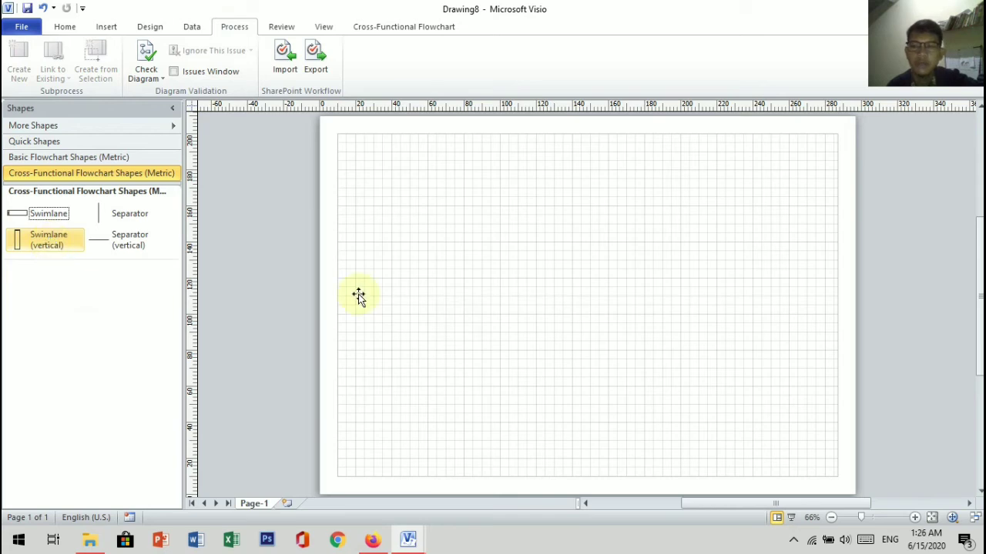
pyautogui.moveTo(358, 296); pyautogui.dragTo(359, 297)
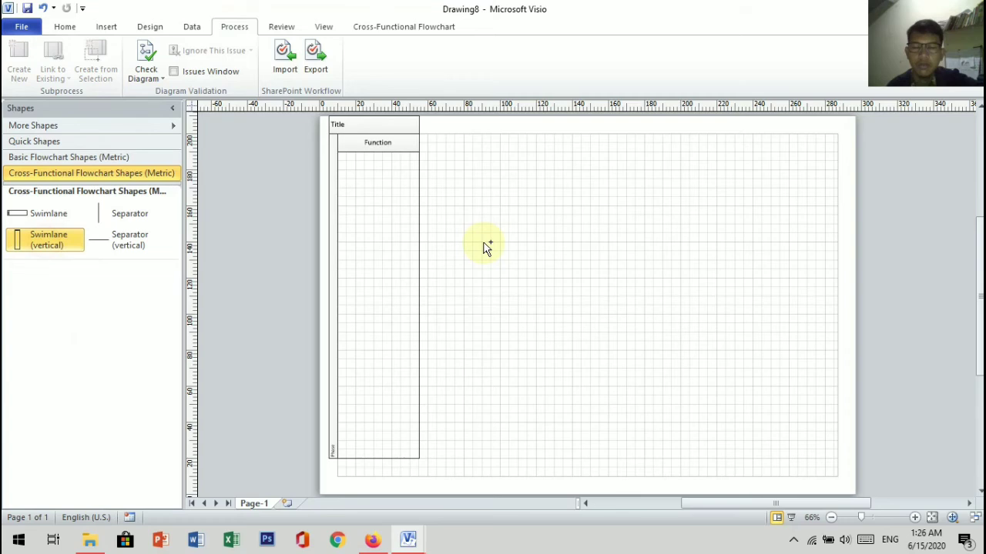
pyautogui.moveTo(484, 243); pyautogui.dragTo(460, 284)
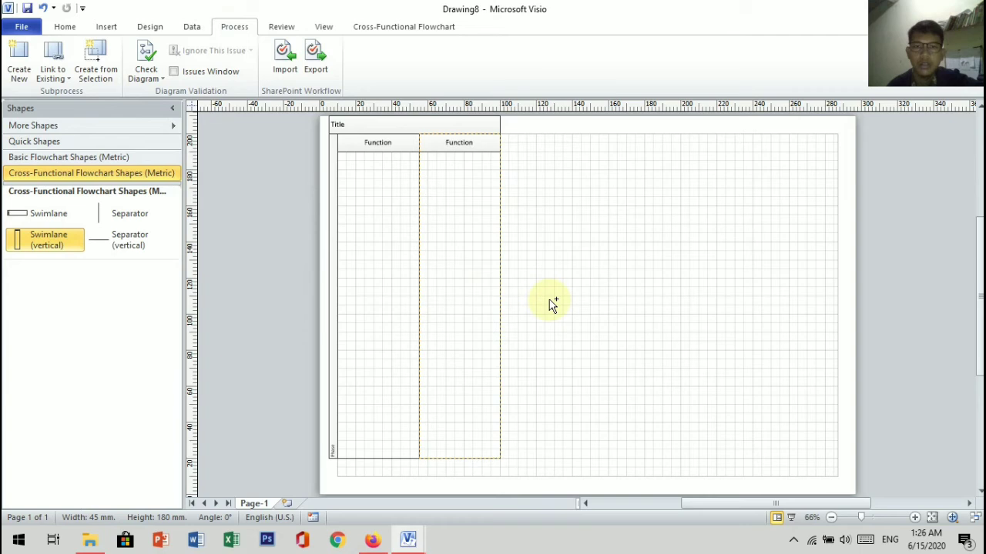
pyautogui.moveTo(549, 300); pyautogui.dragTo(549, 299)
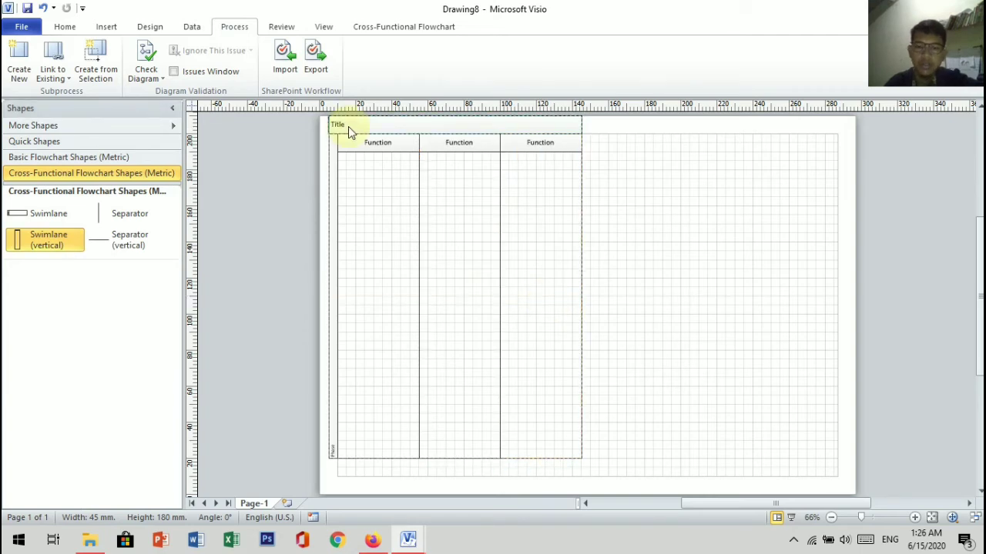
# Step: Replace the swimlane diagram's title with "Standar Opeasional Prosedur"
pyautogui.doubleClick(348, 126)
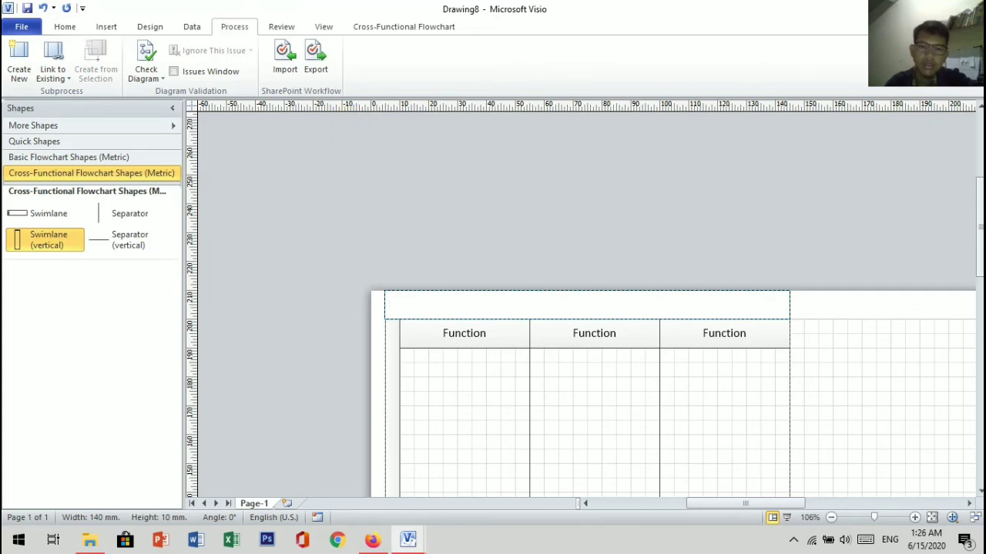
pyautogui.write('Standar O')
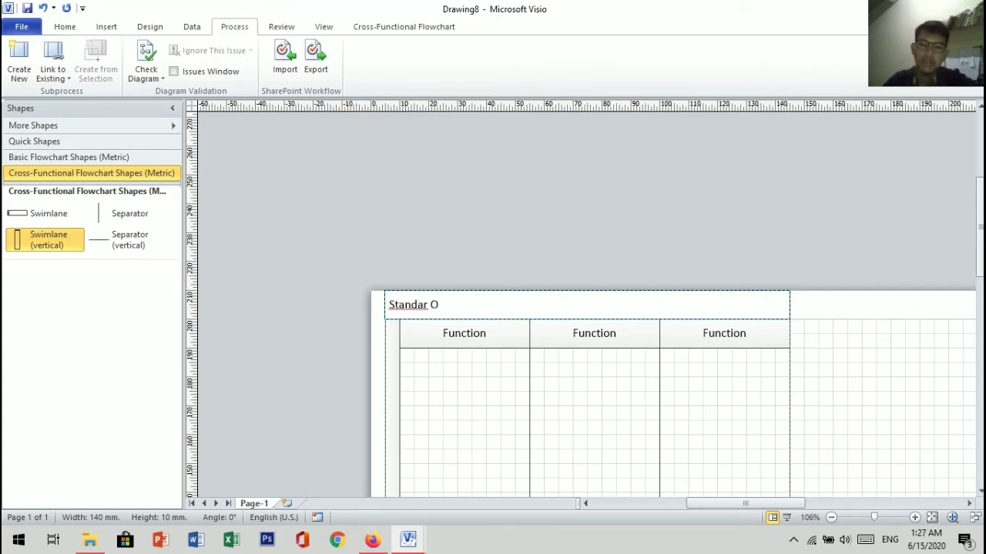
pyautogui.write('peasio')
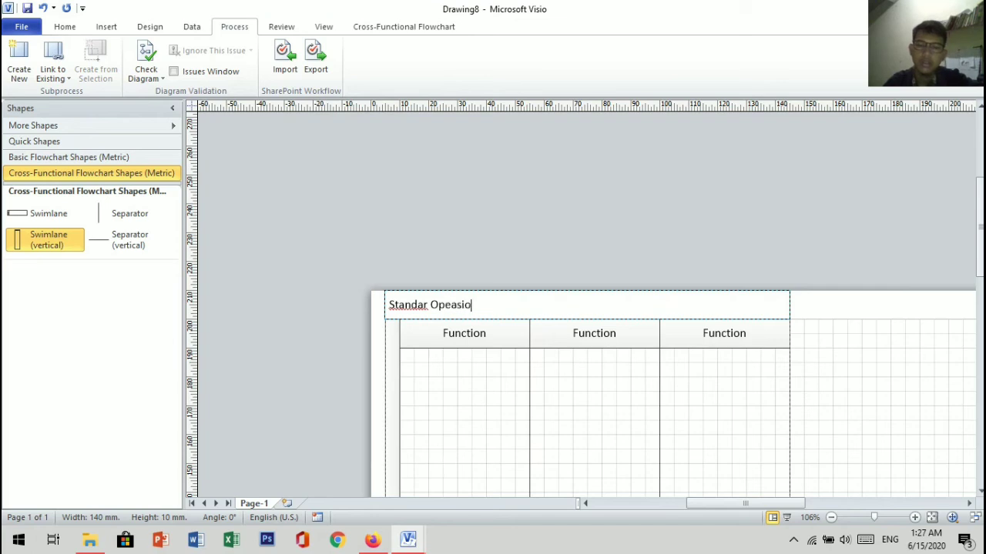
pyautogui.write('nal Pr')
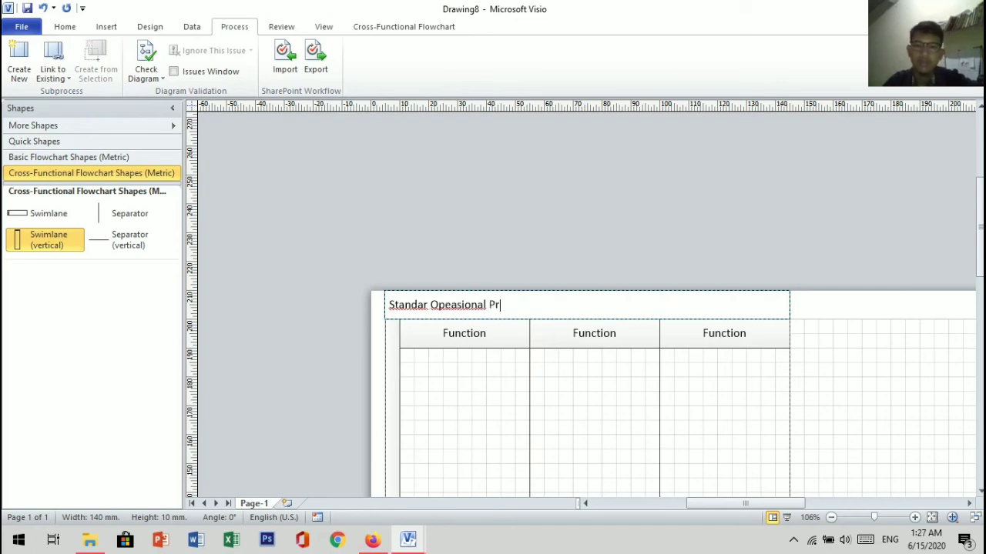
pyautogui.write('oseder')
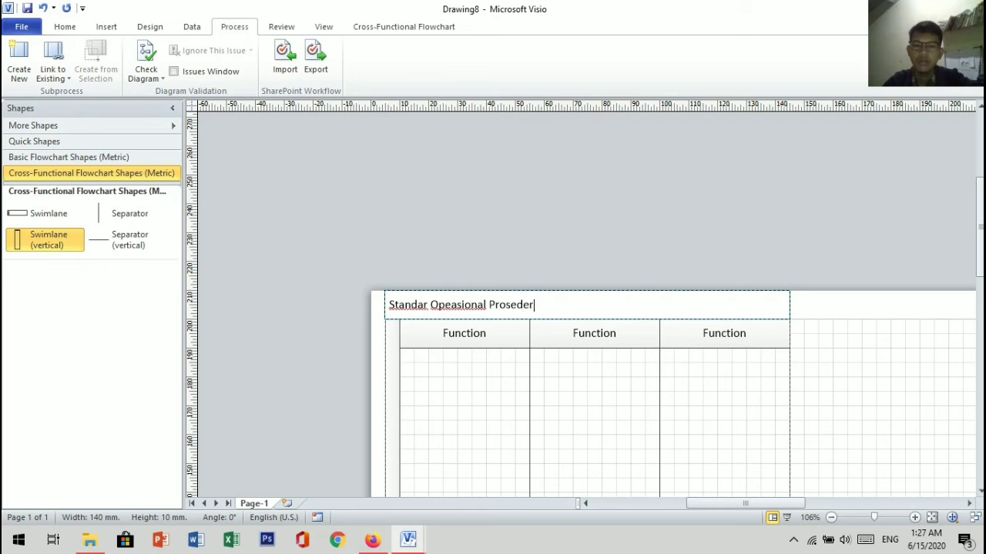
pyautogui.press('BackSpace')
pyautogui.press('BackSpace')
pyautogui.write('ur')
# Step: Add "Pembuatan Kartu Tanda Mahasiswa" as the second title line and centre the title text
pyautogui.press('Return')
pyautogui.write('Pemb')
pyautogui.write('uata')
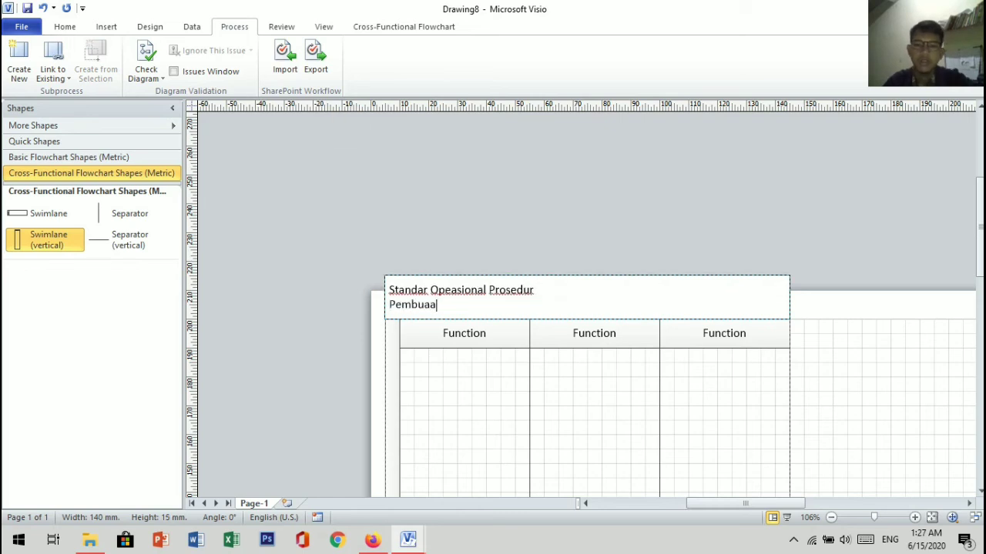
pyautogui.write('n Kar')
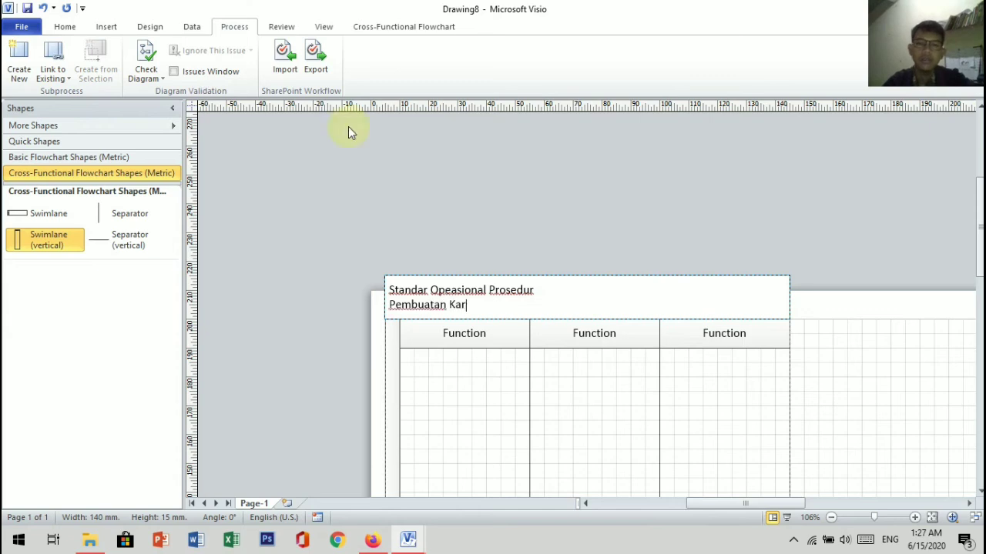
pyautogui.write('tu Tnd')
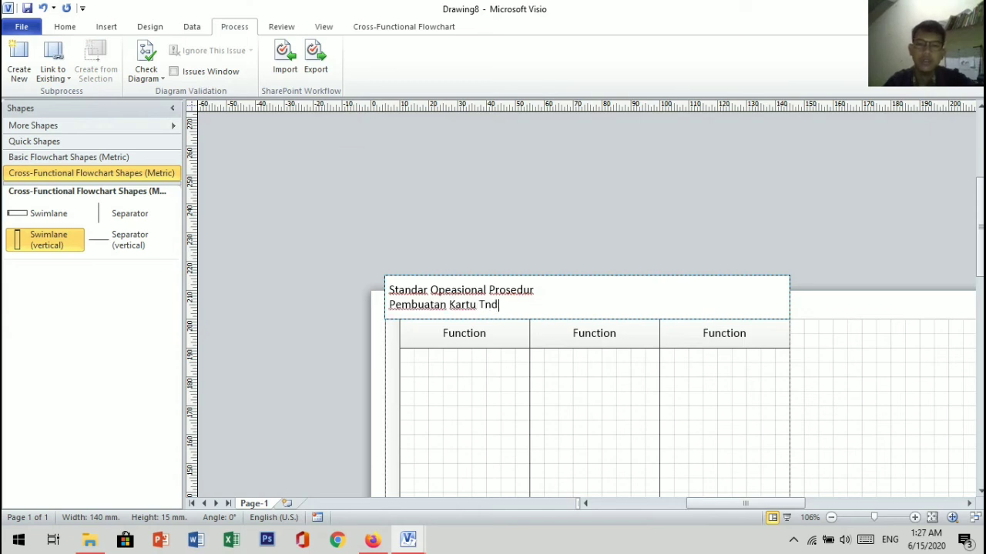
pyautogui.press('BackSpace')
pyautogui.press('BackSpace')
pyautogui.write('anda Mah')
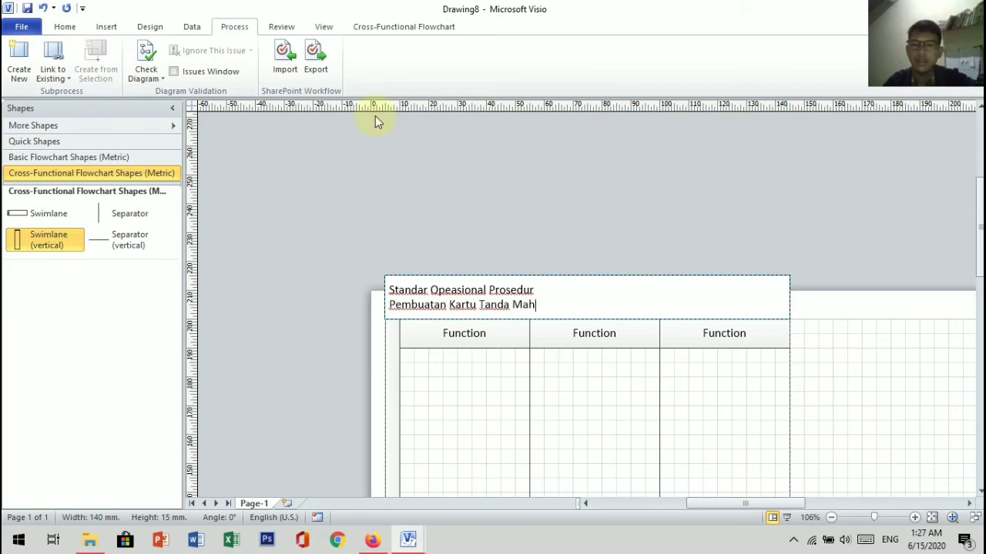
pyautogui.write('asiswa')
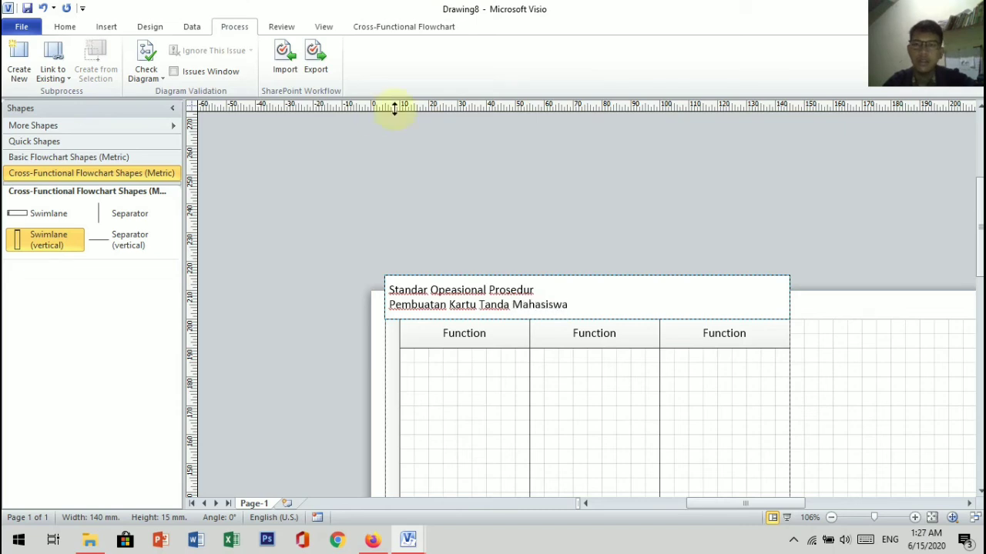
pyautogui.click(67, 34)
pyautogui.click(293, 70)
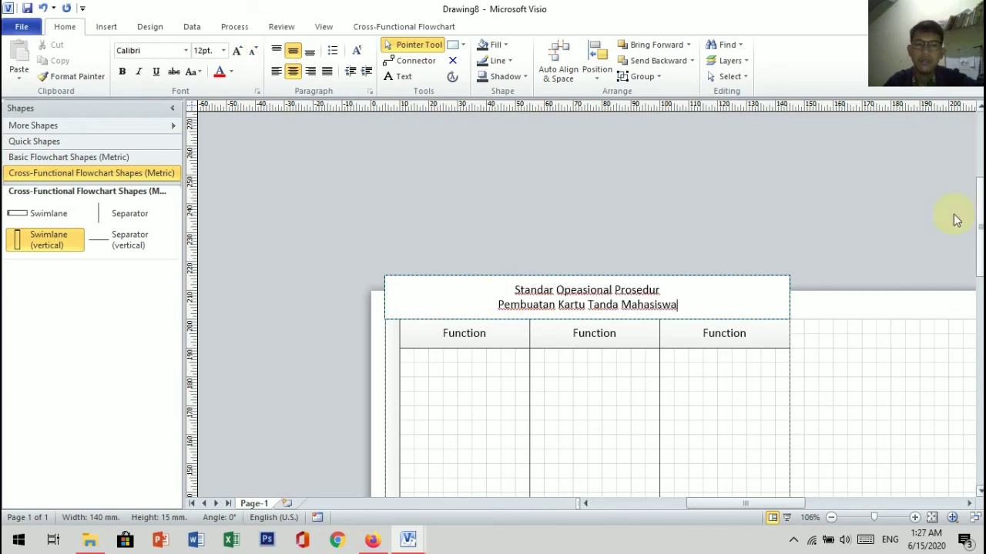
# Step: Label the three swimlane headers, from left to right, Mahasiswa, Tata Usaha and Dekan
pyautogui.scroll(-1, 479, 244)
pyautogui.scroll(-1, 481, 243)
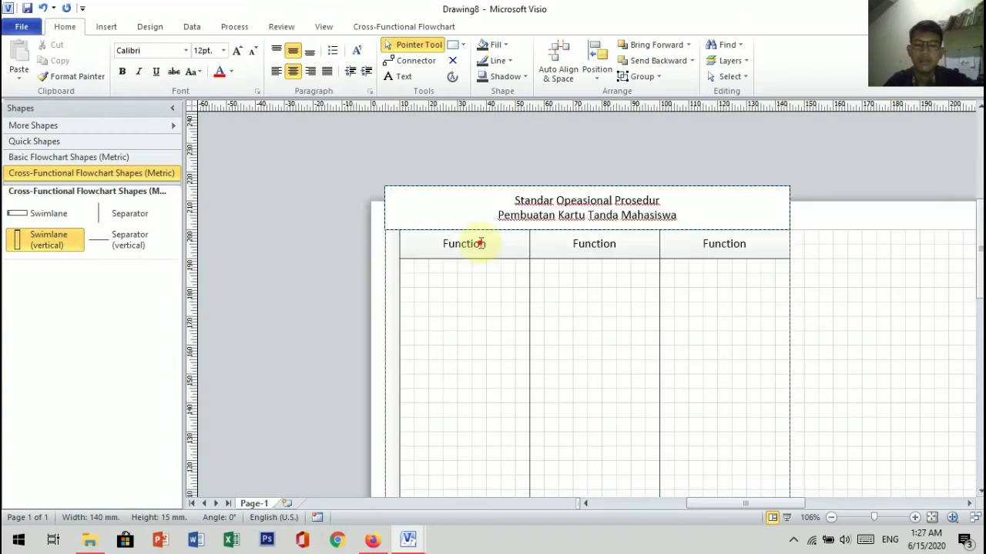
pyautogui.doubleClick(480, 244)
pyautogui.press('BackSpace')
pyautogui.write('Mahasiswa')
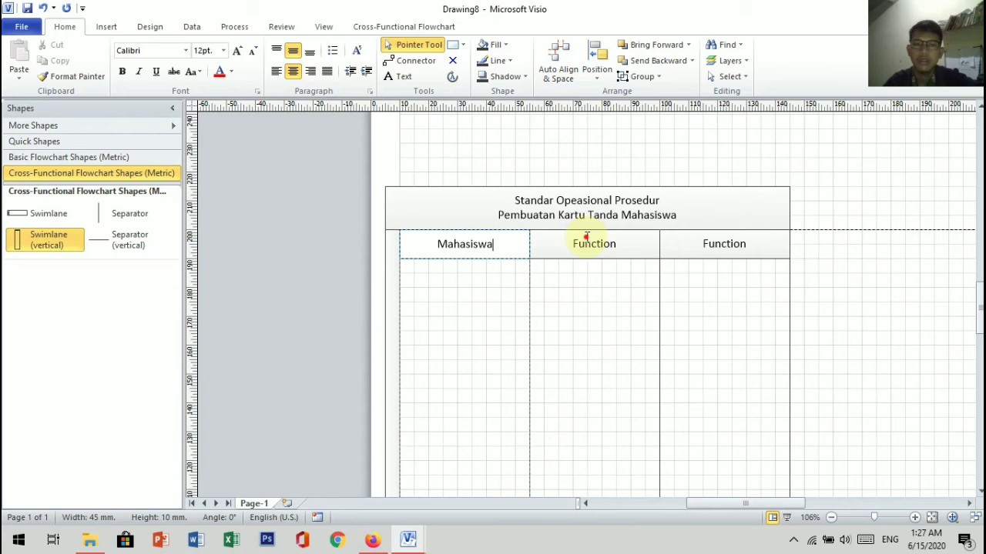
pyautogui.doubleClick(597, 238)
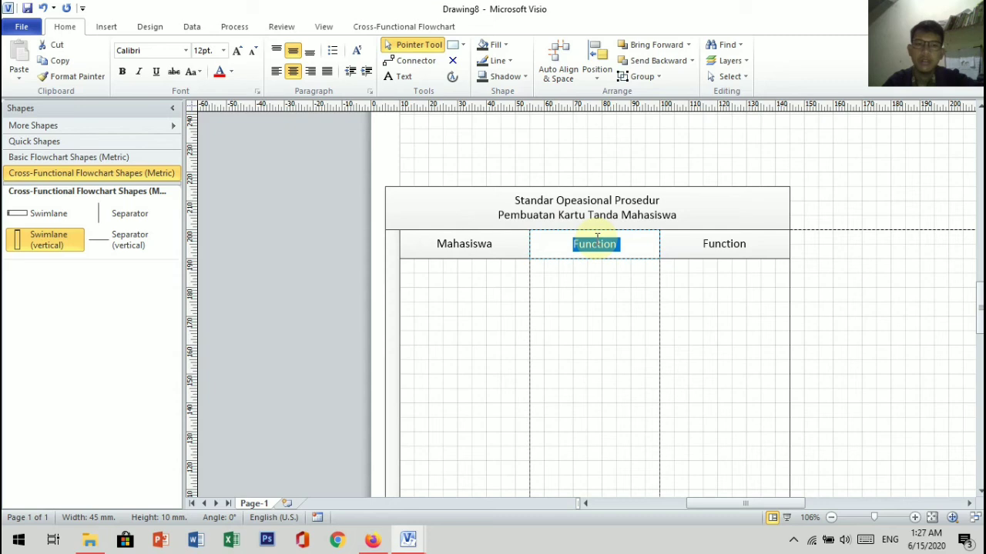
pyautogui.write('Tata Usaha')
pyautogui.doubleClick(724, 243)
pyautogui.write('Dekan')
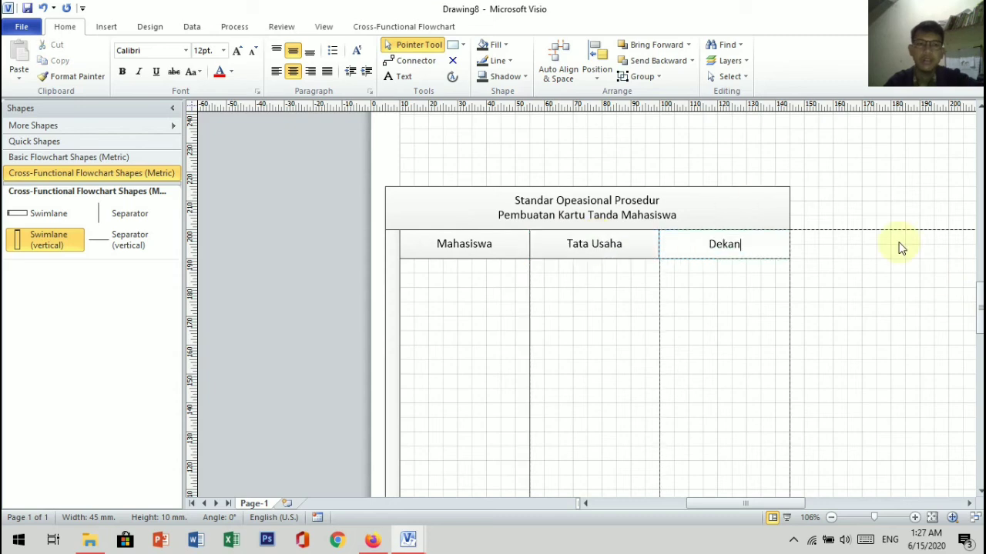
# Step: Place a Start/End shape from Basic Flowchart Shapes at the top of the Mahasiswa lane and label it "Mulai"
pyautogui.click(86, 175)
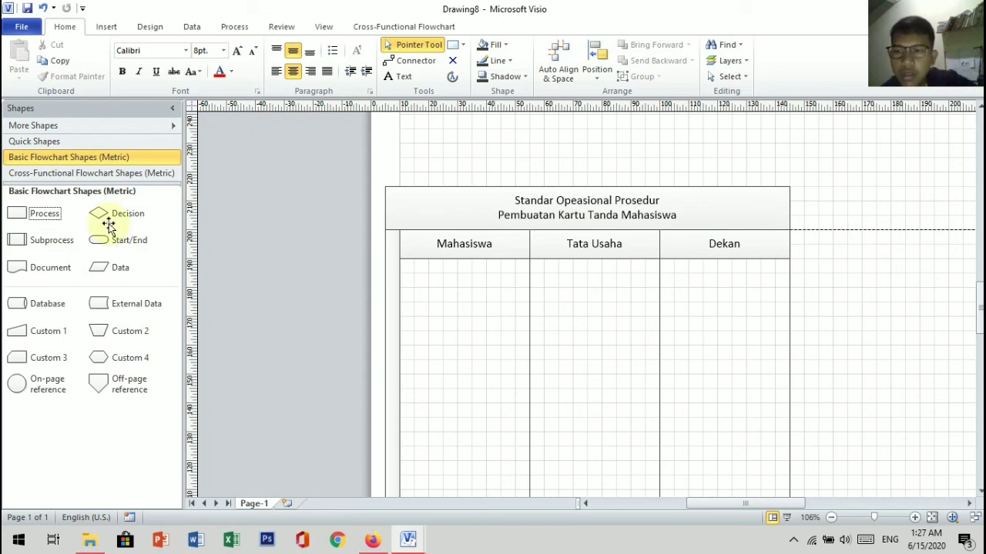
pyautogui.moveTo(119, 246); pyautogui.dragTo(462, 295)
pyautogui.doubleClick(464, 296)
pyautogui.write('M')
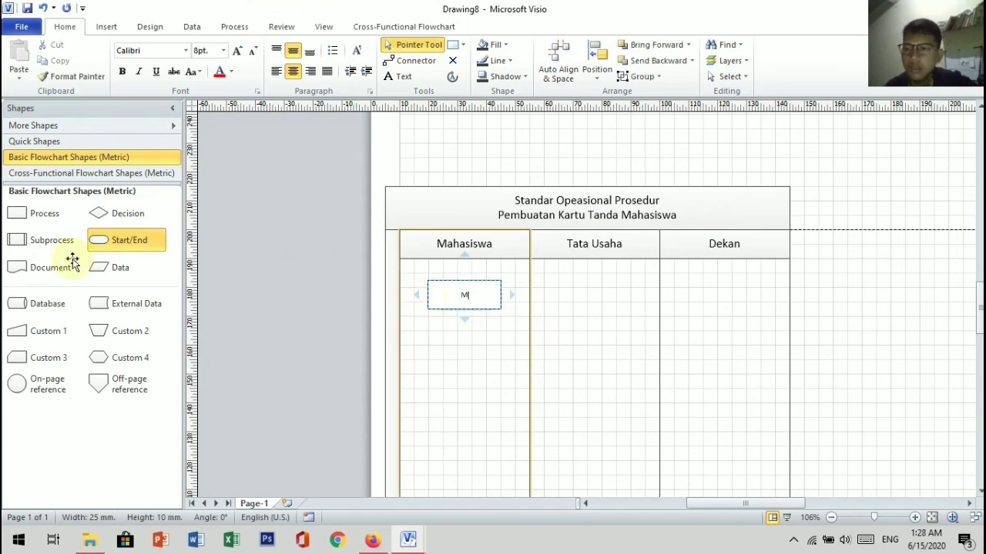
pyautogui.write('ulai')
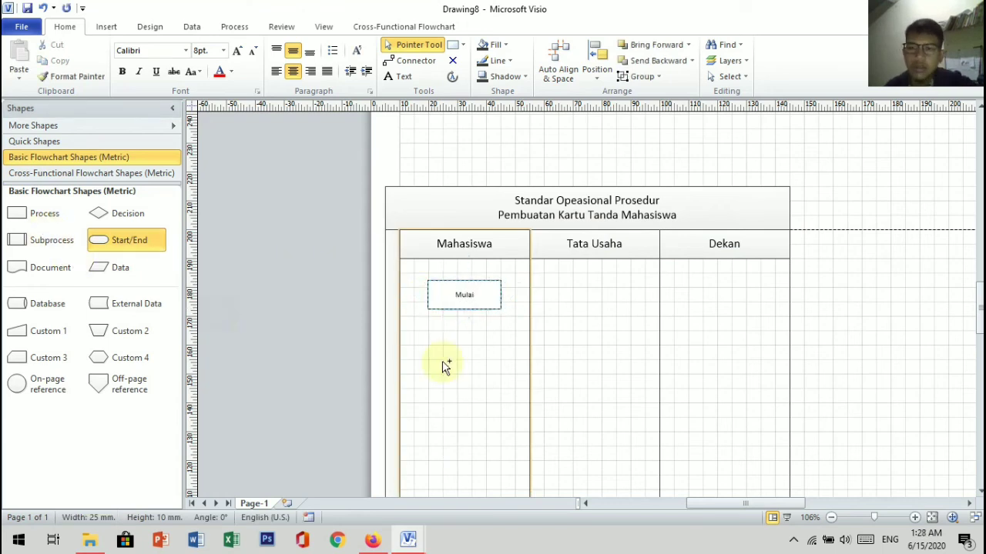
# Step: Place a Process shape below Mulai in the Mahasiswa lane and label it "Pengumpulan Data Diri"
pyautogui.moveTo(44, 214); pyautogui.dragTo(465, 374)
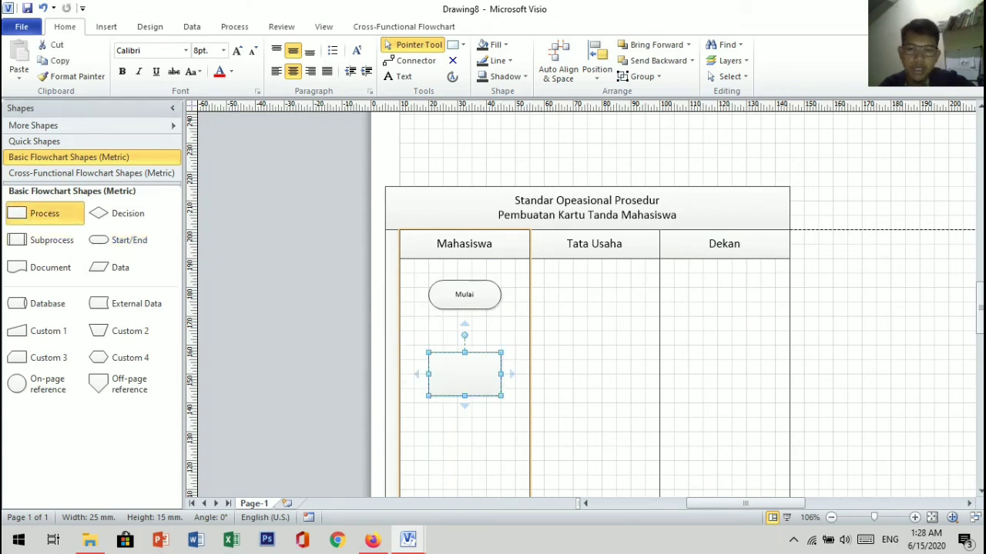
pyautogui.doubleClick(465, 374)
pyautogui.write('Peng')
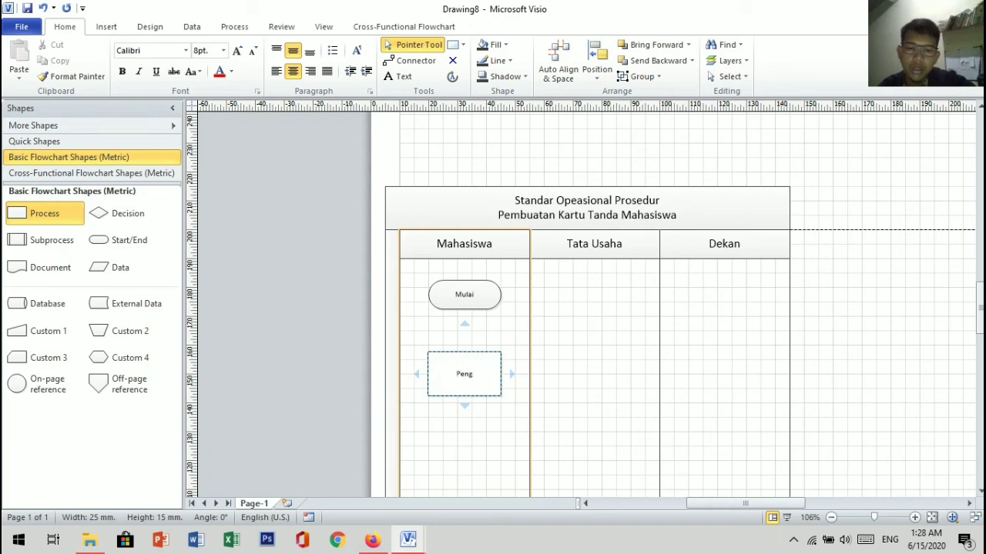
pyautogui.write('ump')
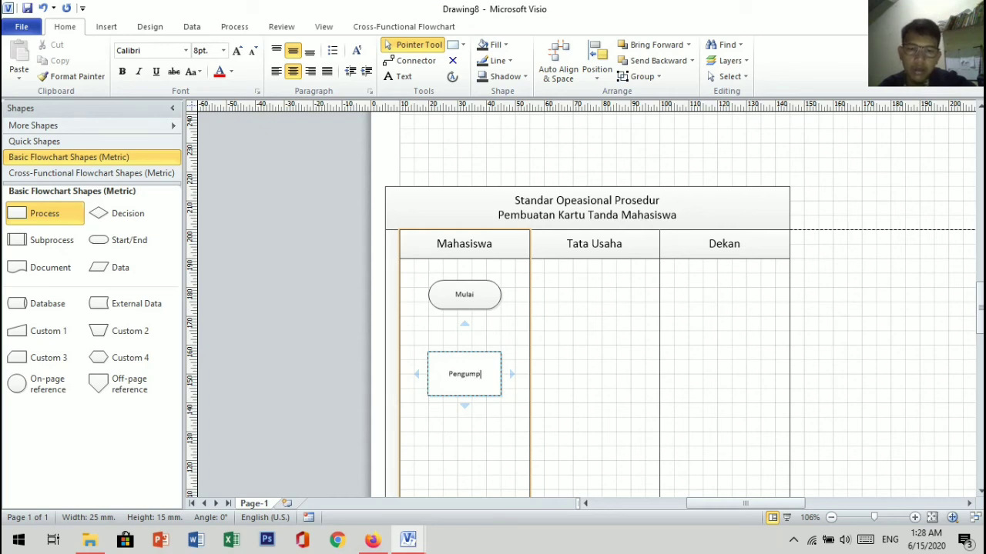
pyautogui.write('i')
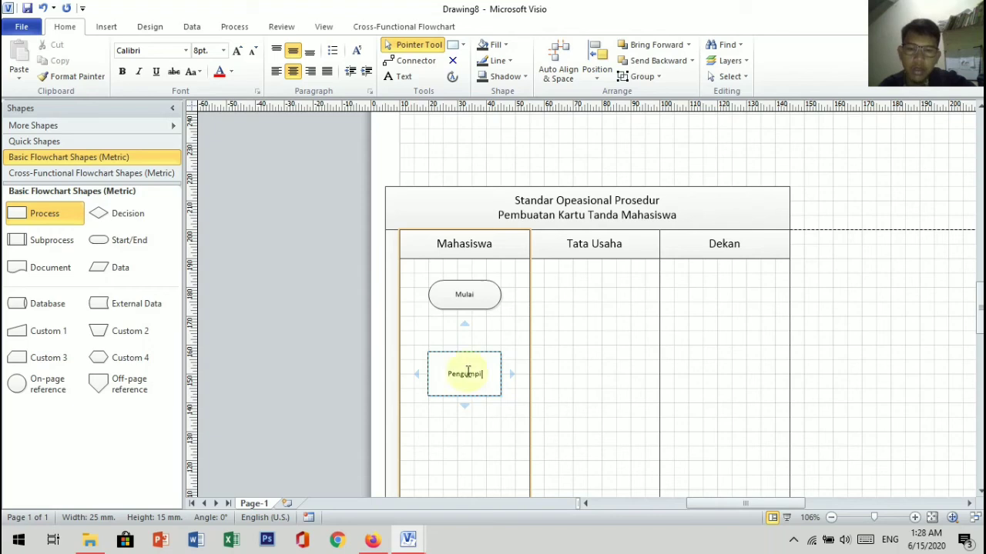
pyautogui.press('BackSpace')
pyautogui.write('ulan Da')
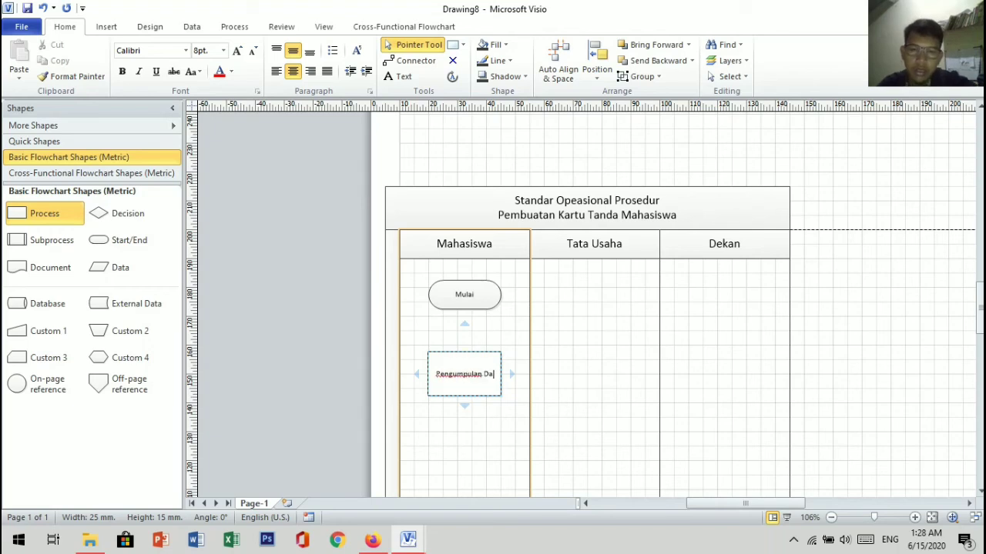
pyautogui.write('ta Diri')
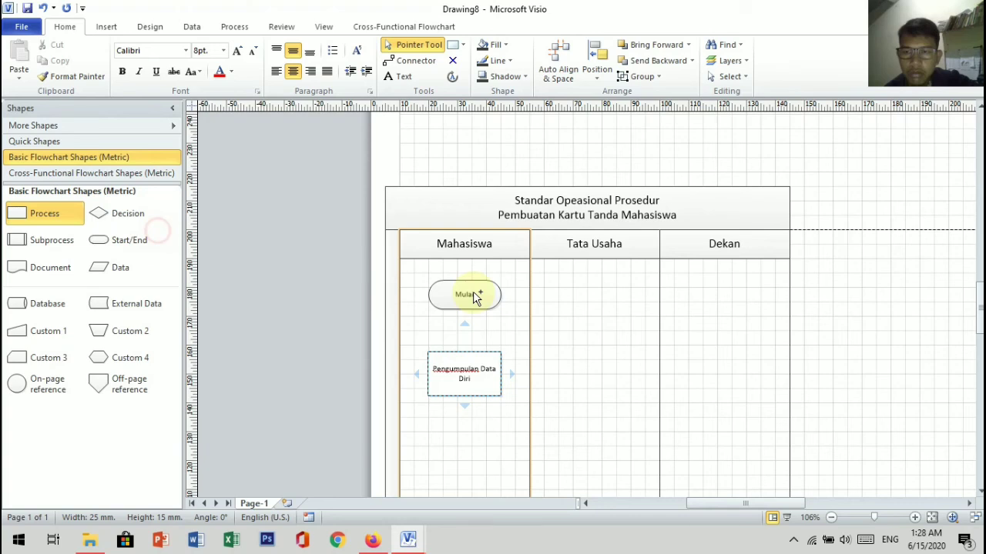
# Step: Place a Process shape in the Tata Usaha lane level with Pengumpulan Data Diri and start its label with "Verifika"
pyautogui.moveTo(44, 213); pyautogui.dragTo(587, 374)
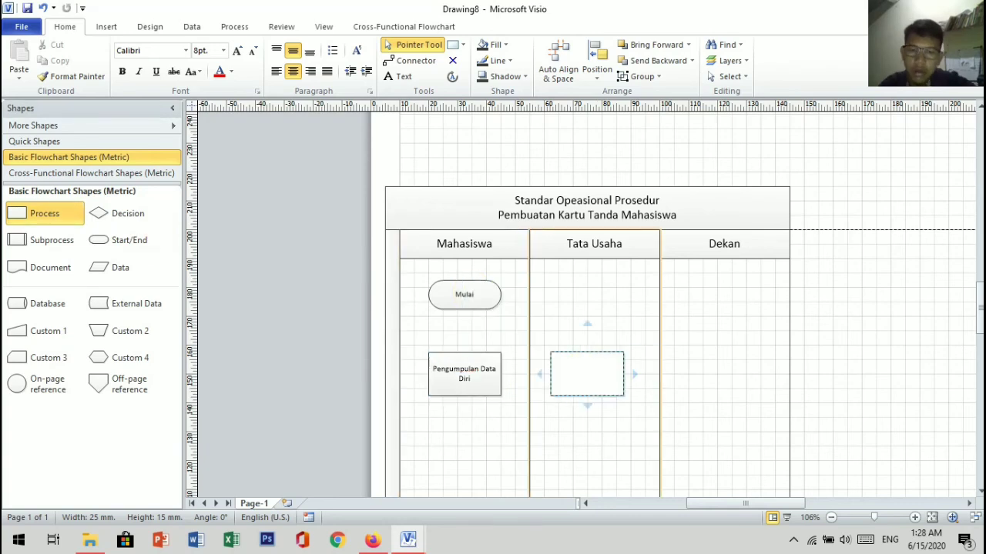
pyautogui.write('Verifi')
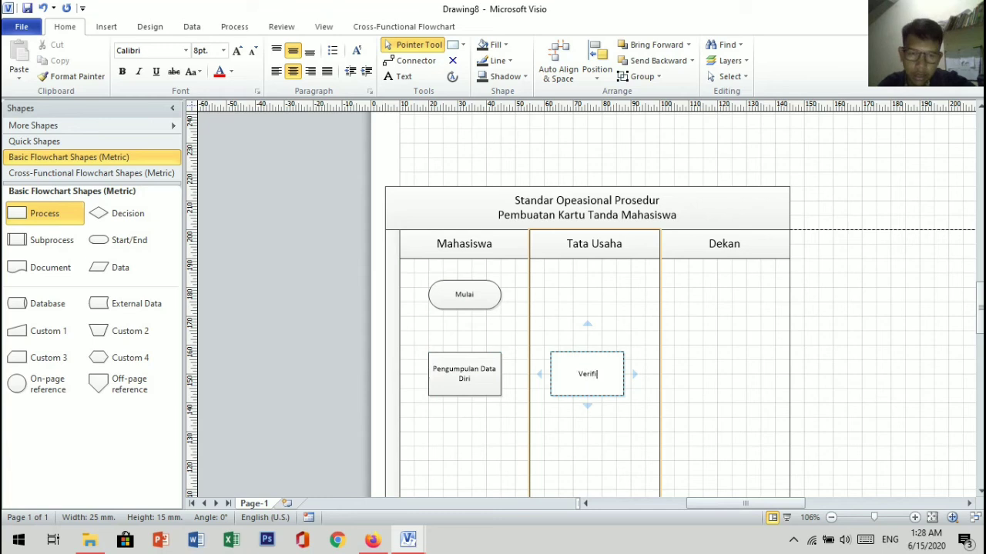
pyautogui.write('ka')
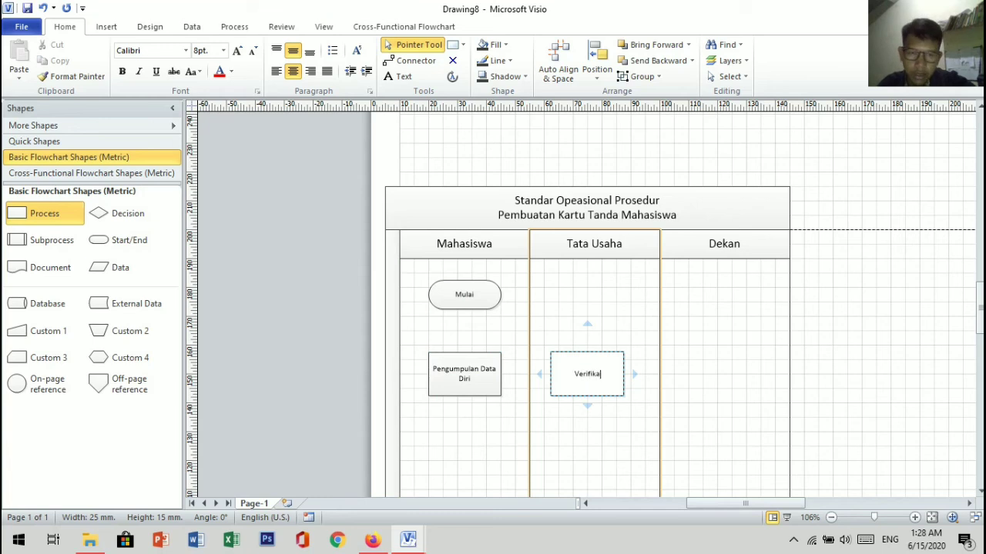